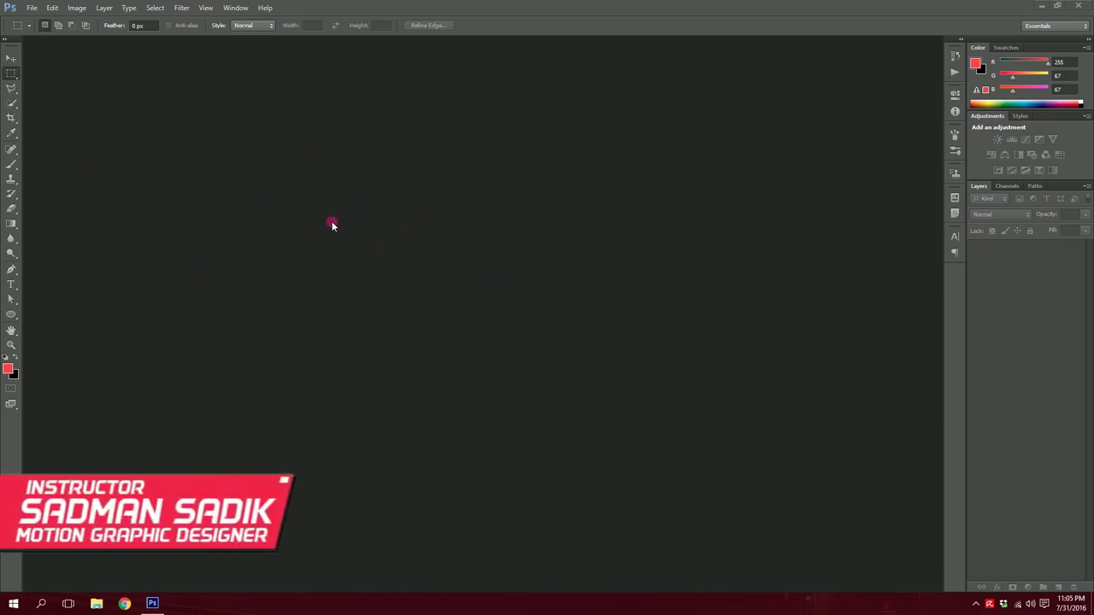
- Open the File menu in the empty Photoshop workspace
left_click(32, 10)
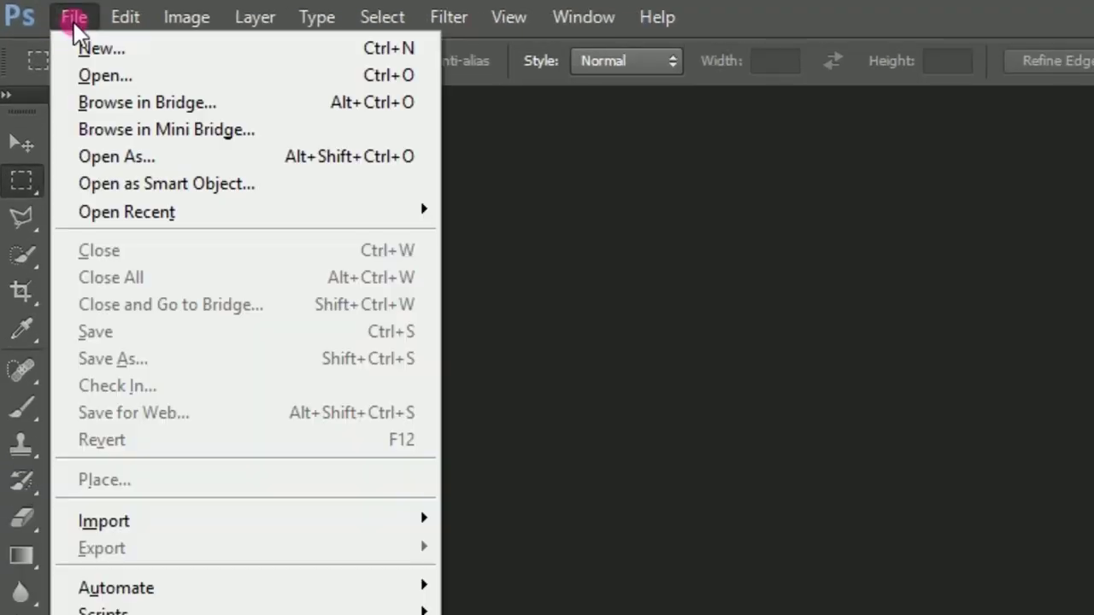
- Create a new 1920×1080 px, 72 ppi RGB document with a white background
left_click(75, 49)
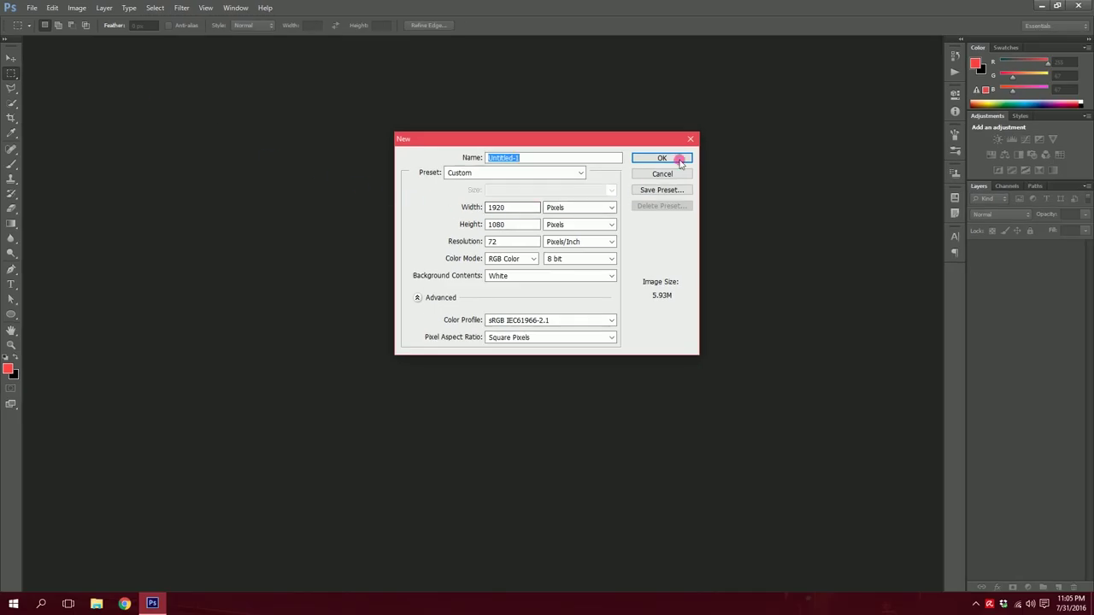
left_click(683, 158)
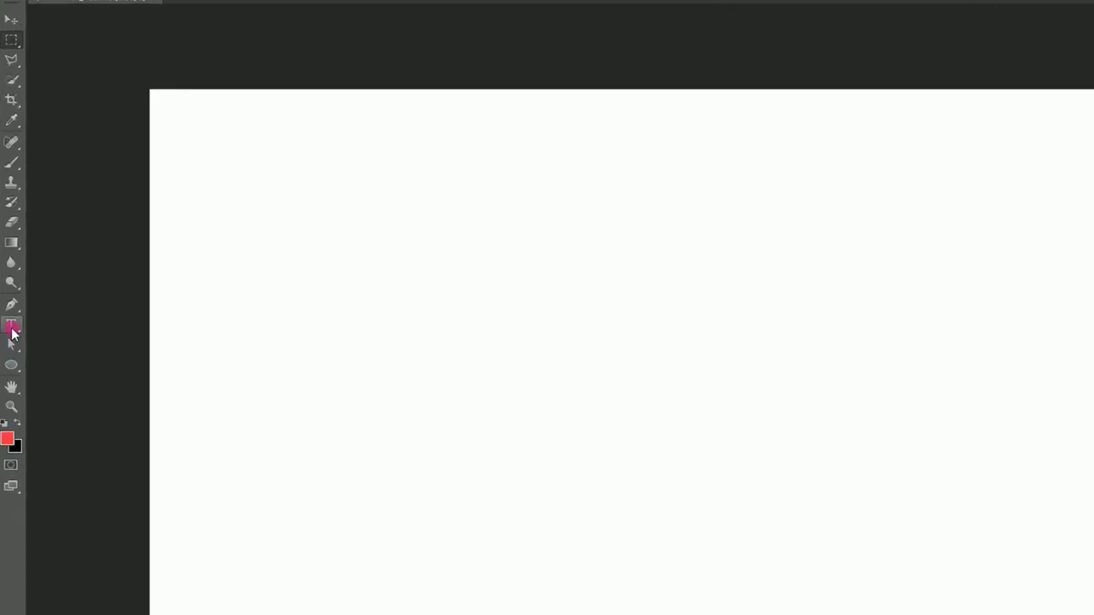
- Place a text insertion point on the canvas and set the text colour to full red
left_click(11, 285)
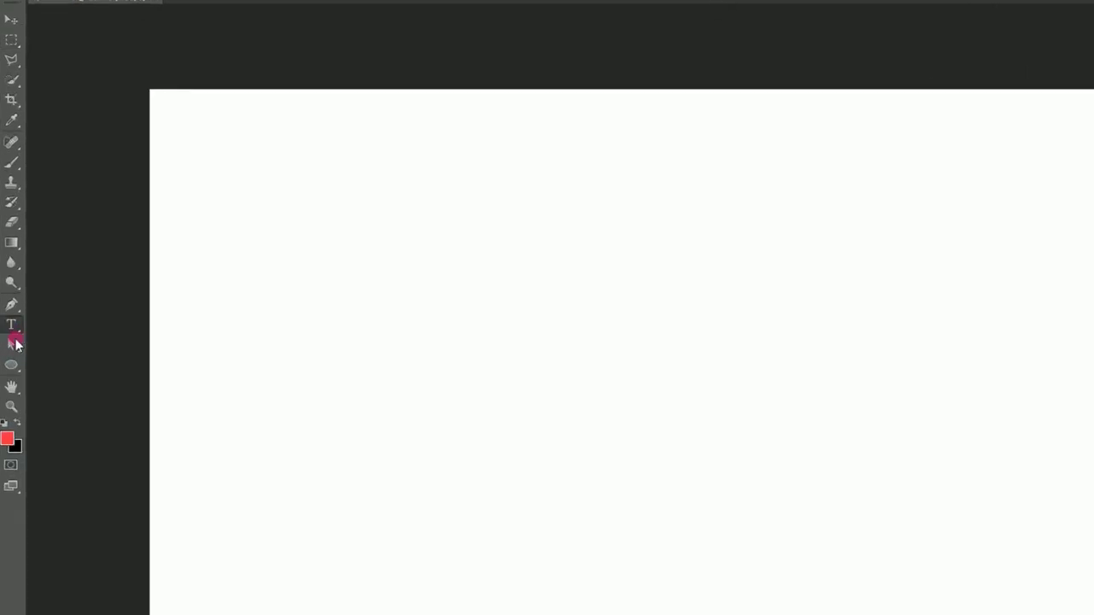
left_click(399, 290)
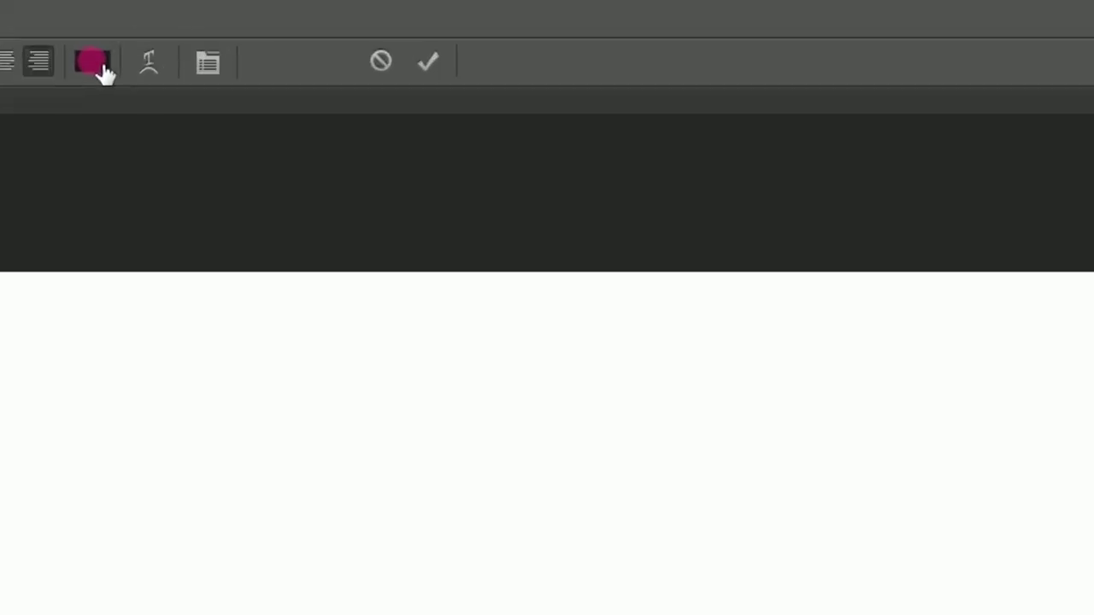
left_click(94, 64)
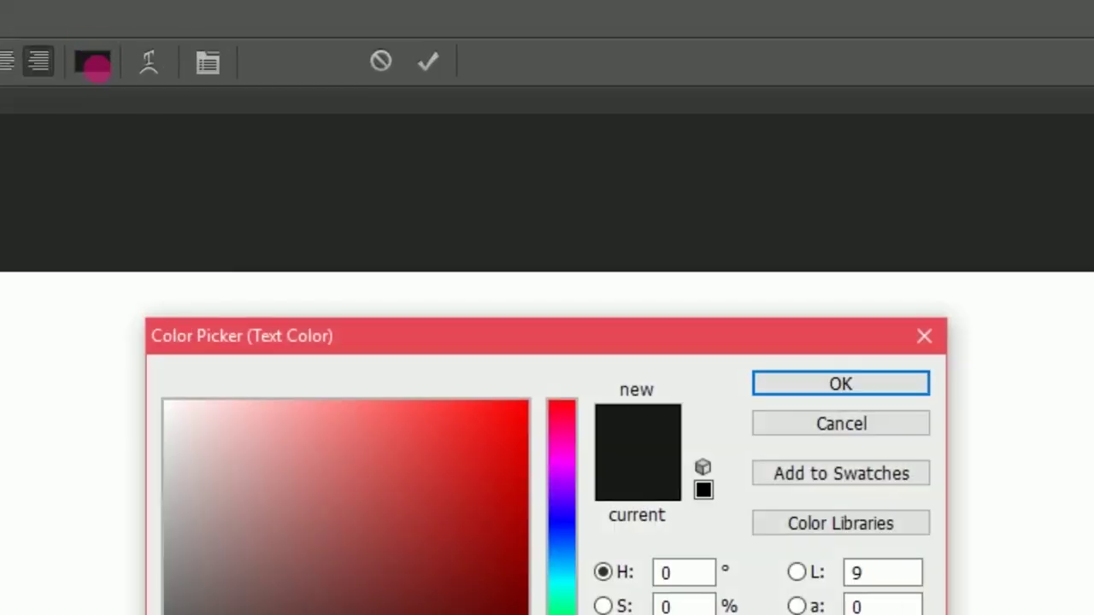
left_click(516, 460)
left_click_drag(536, 457, 547, 454)
left_click(827, 383)
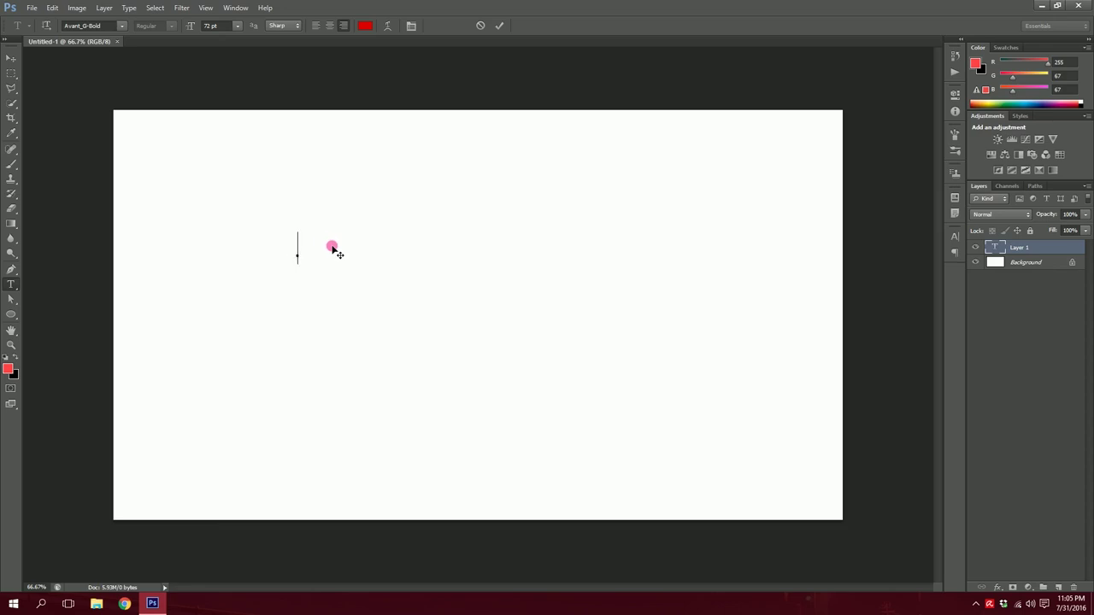
- Type '10 MINUTE SCHOOL', correcting typos, and commit the title
type("10 MINUTES")
key("BackSpace")
type("SCGO")
key("BackSpace")
key("BackSpace")
type("HOOL")
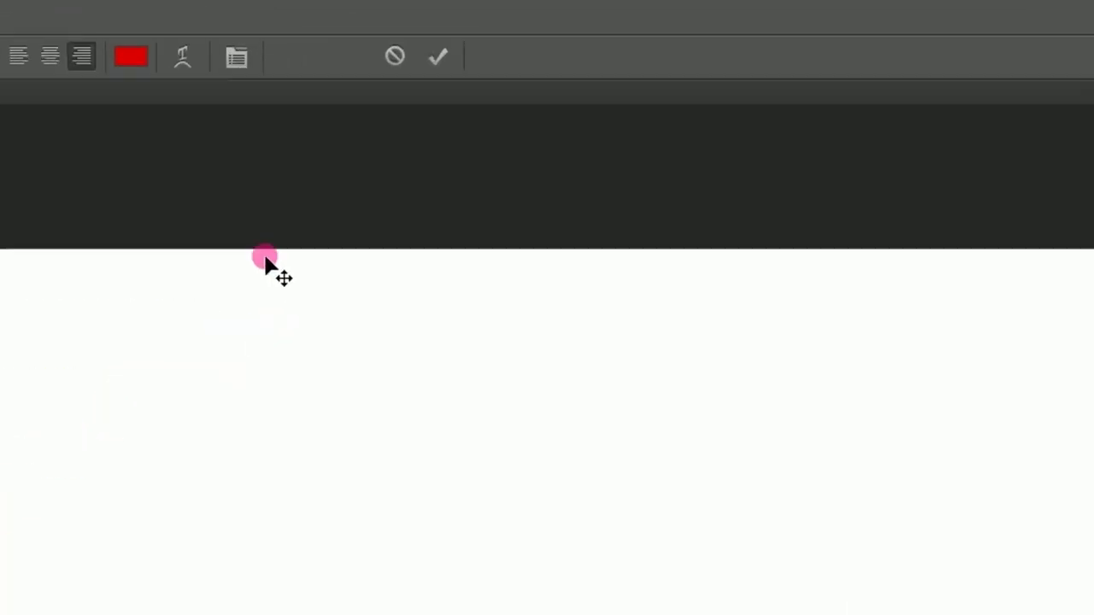
left_click(438, 67)
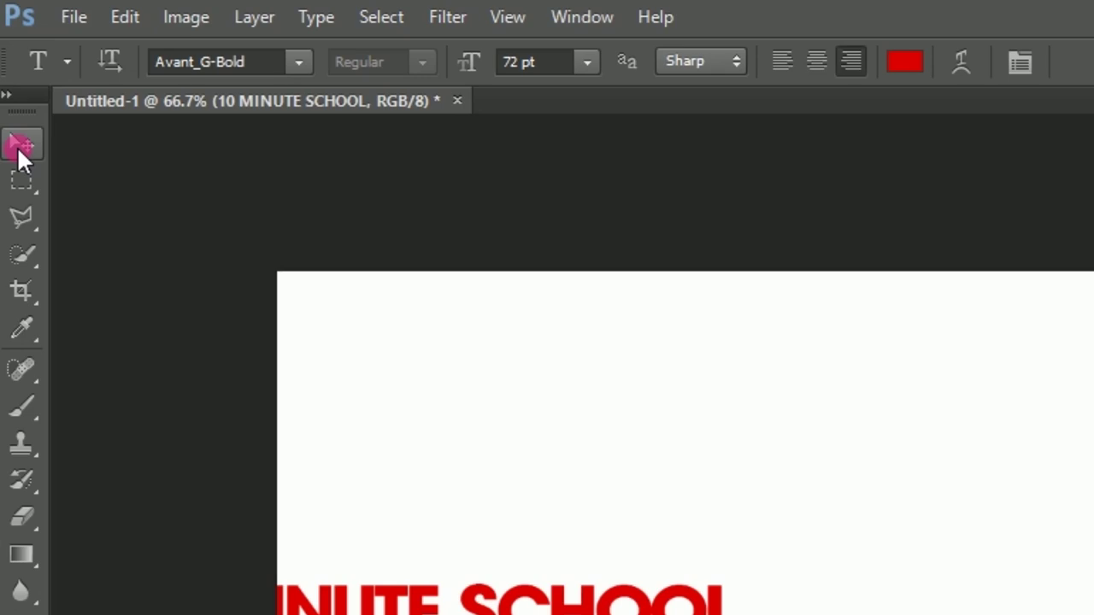
- Centre the title and Free Transform it to about 194%, then nudge it left
left_click(12, 57)
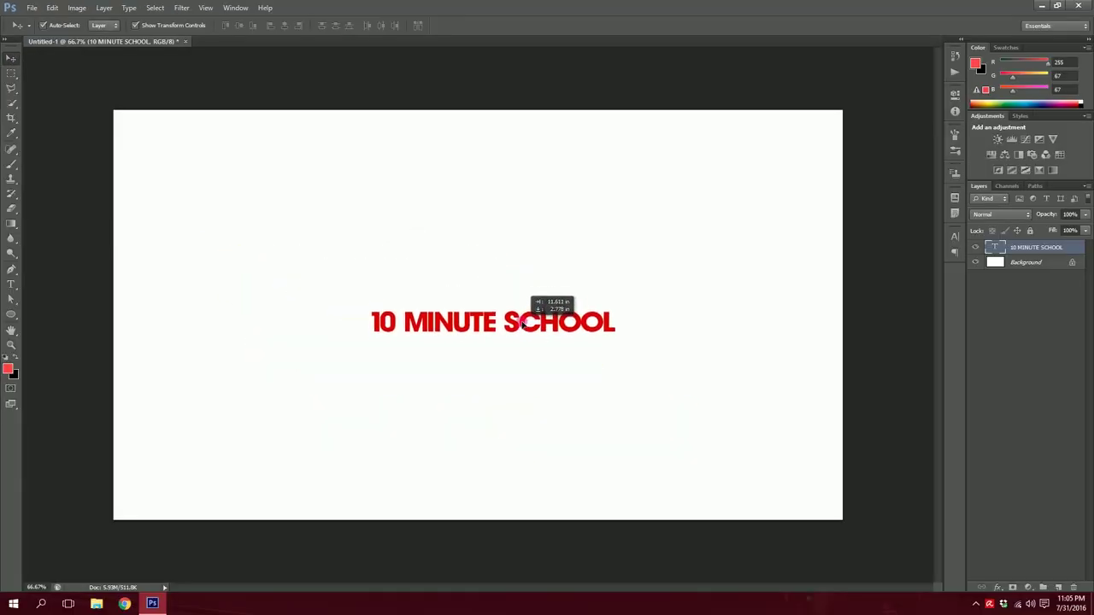
left_click_drag(477, 556, 509, 313)
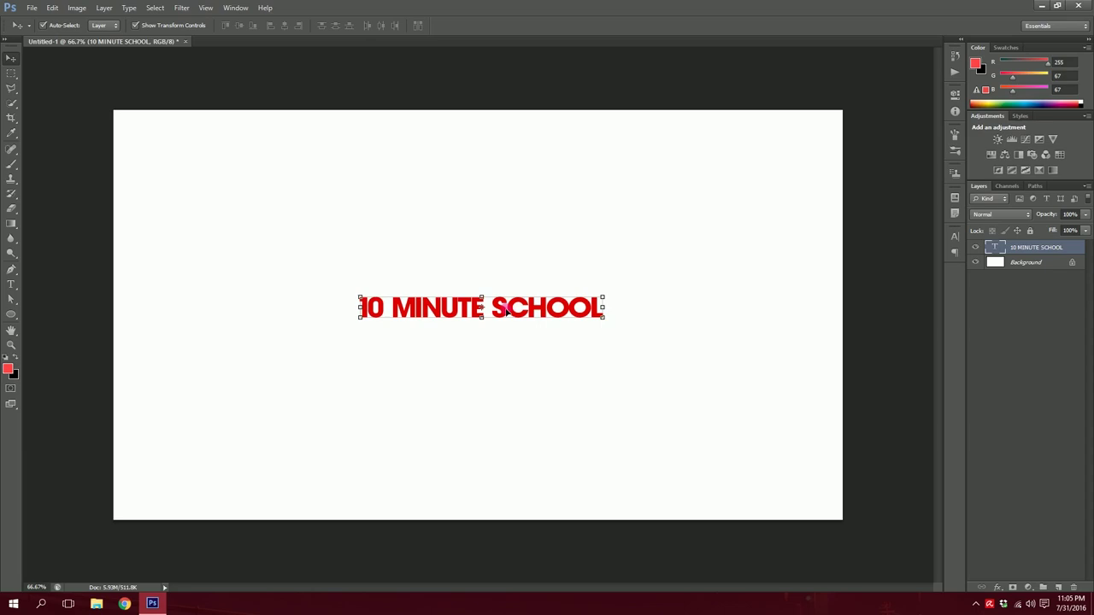
left_click_drag(602, 298, 819, 186)
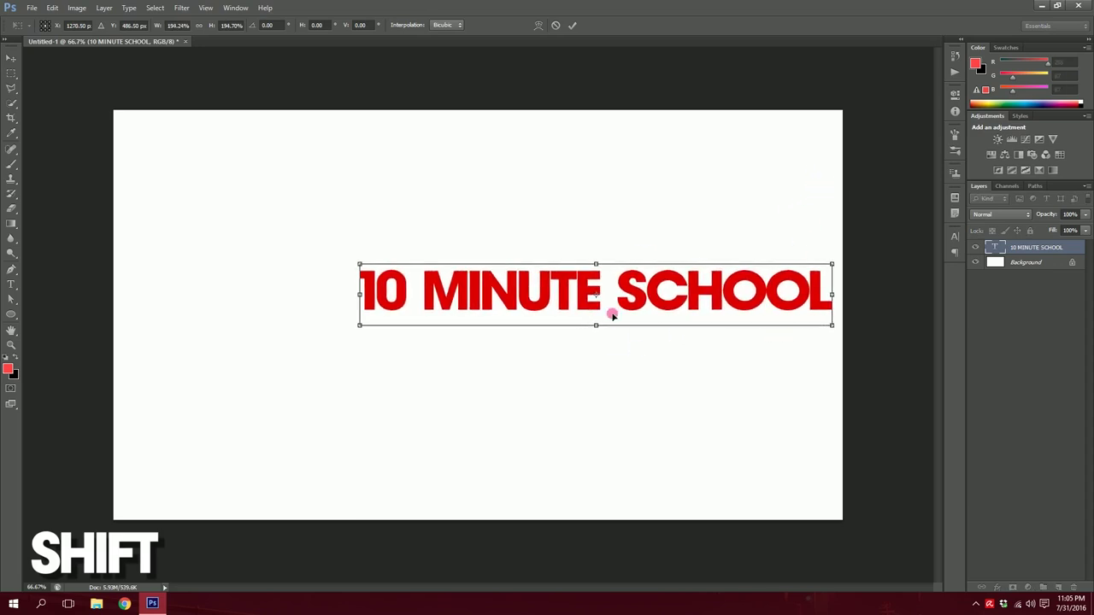
left_click(577, 26)
left_click_drag(701, 297, 578, 315)
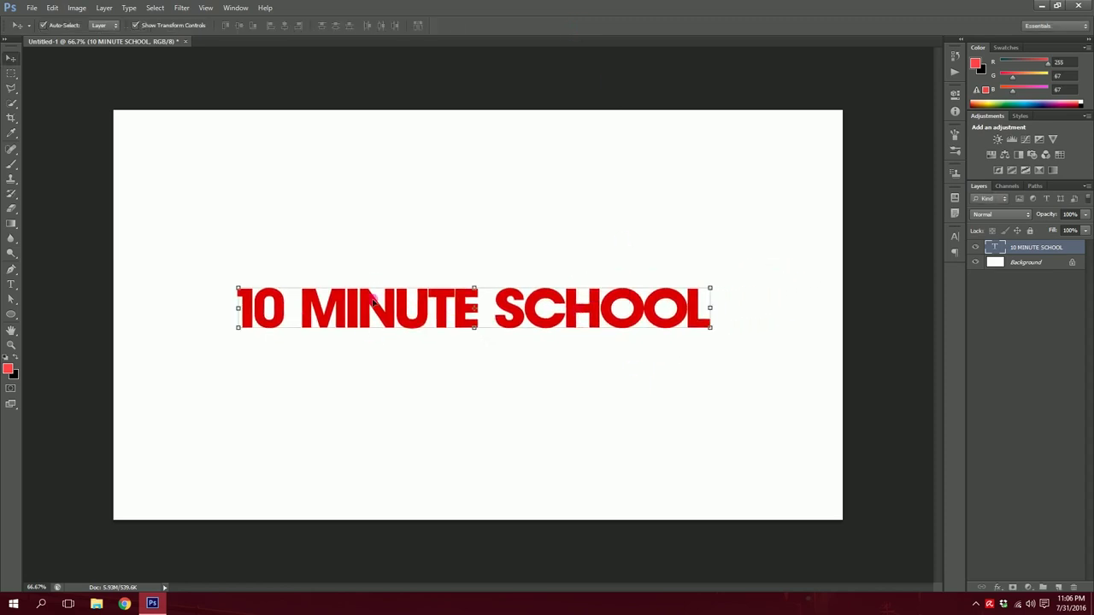
left_click(10, 285)
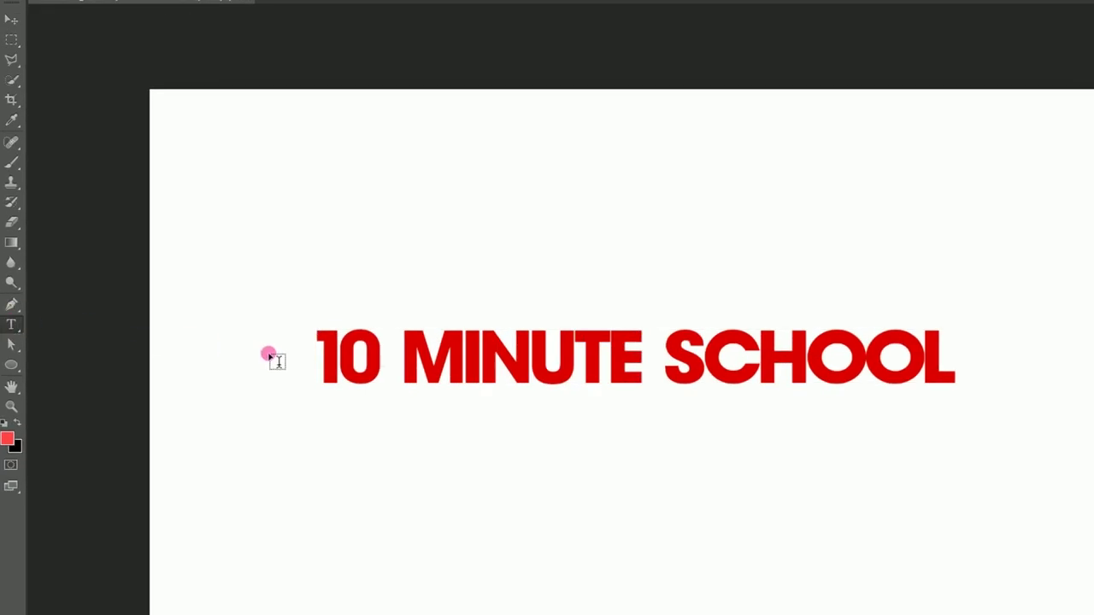
- Select all the title text and set its font size to 72 pt
left_click_drag(238, 307, 695, 311)
left_click_drag(936, 363, 1001, 357)
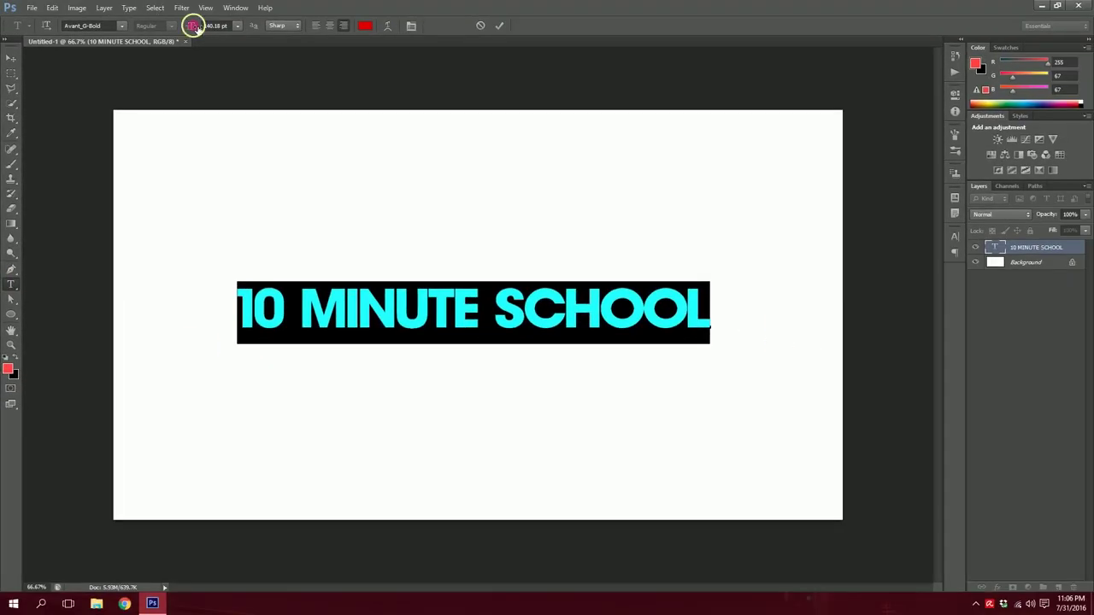
left_click_drag(196, 29, 211, 29)
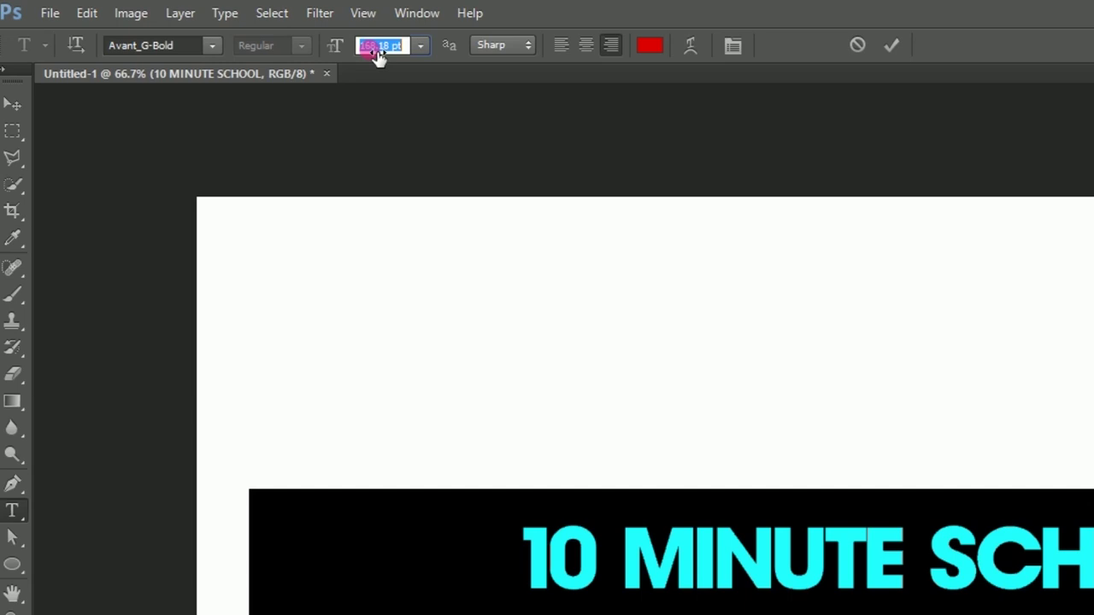
left_click_drag(378, 53, 349, 54)
left_click(420, 45)
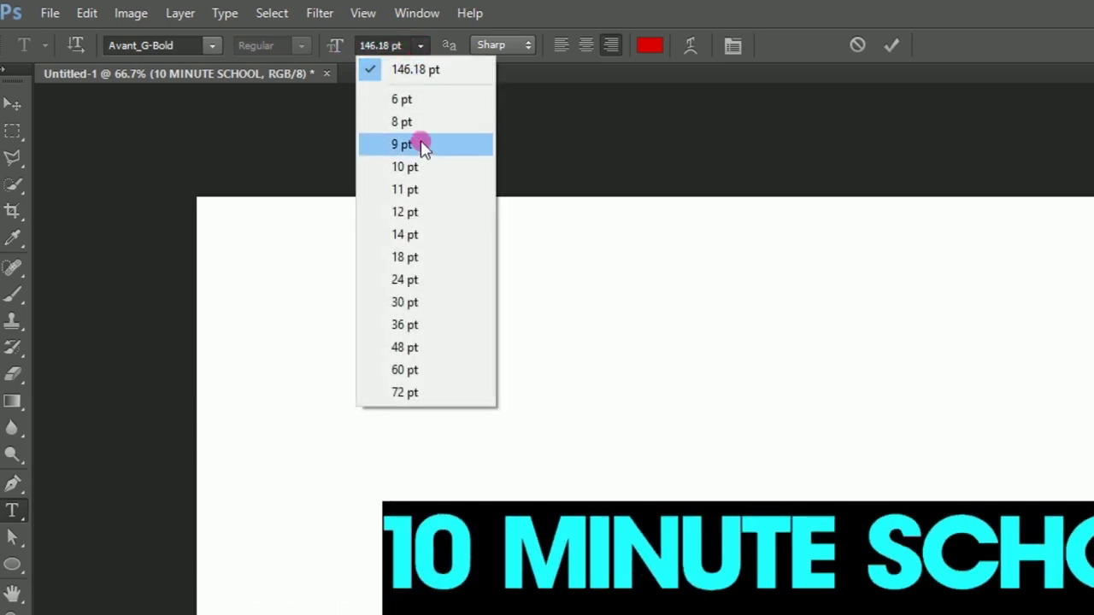
left_click(453, 397)
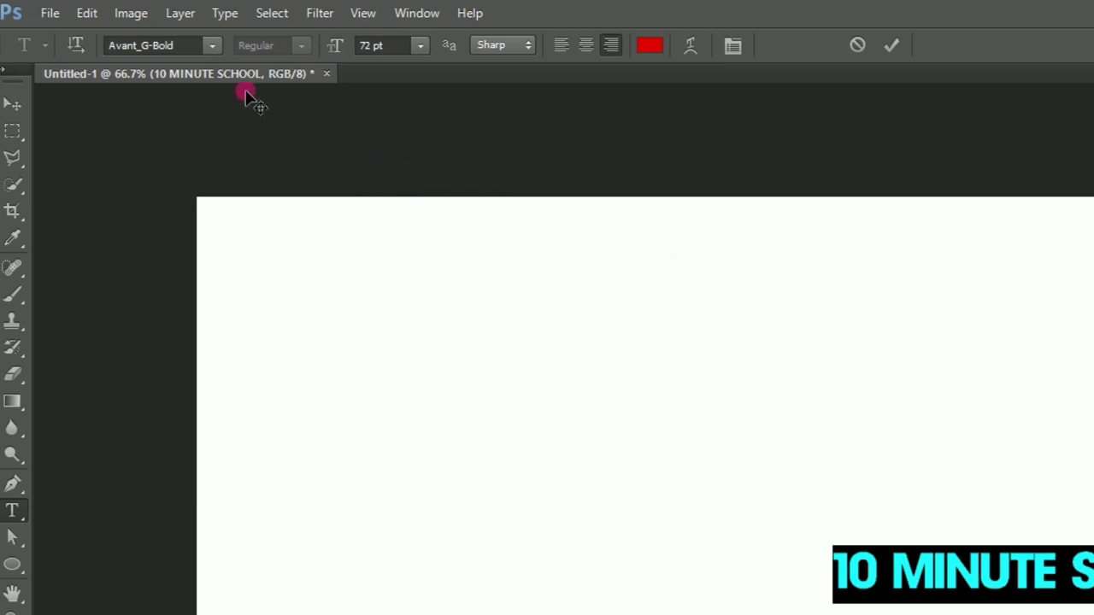
- Try BlackJack, Canterbury and Agency FB fonts, then return to Avant_G-Bold and commit
left_click(216, 43)
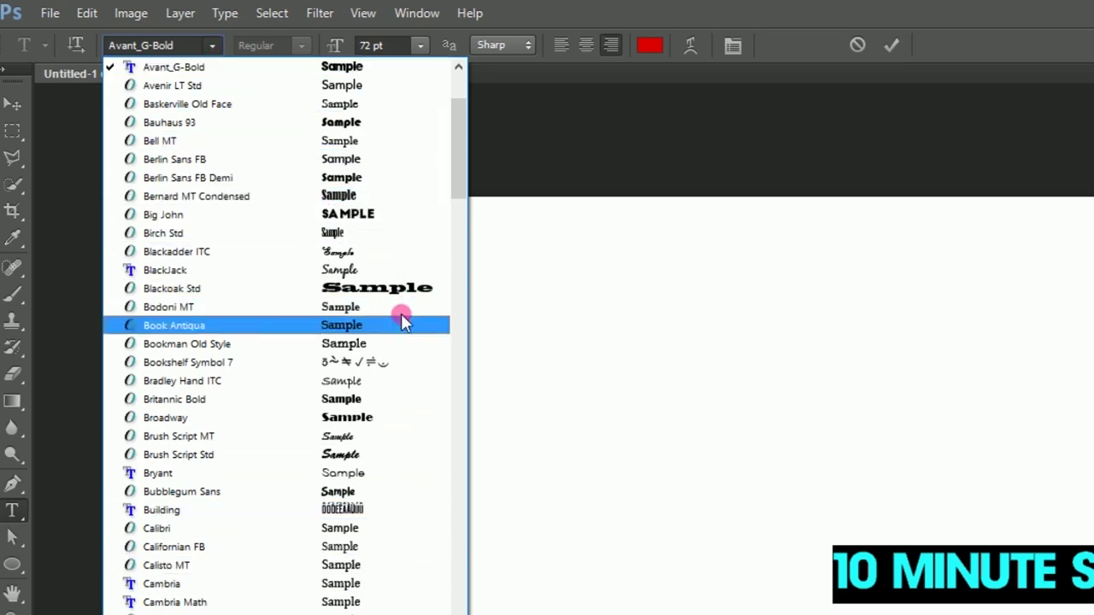
left_click(403, 271)
left_click(213, 47)
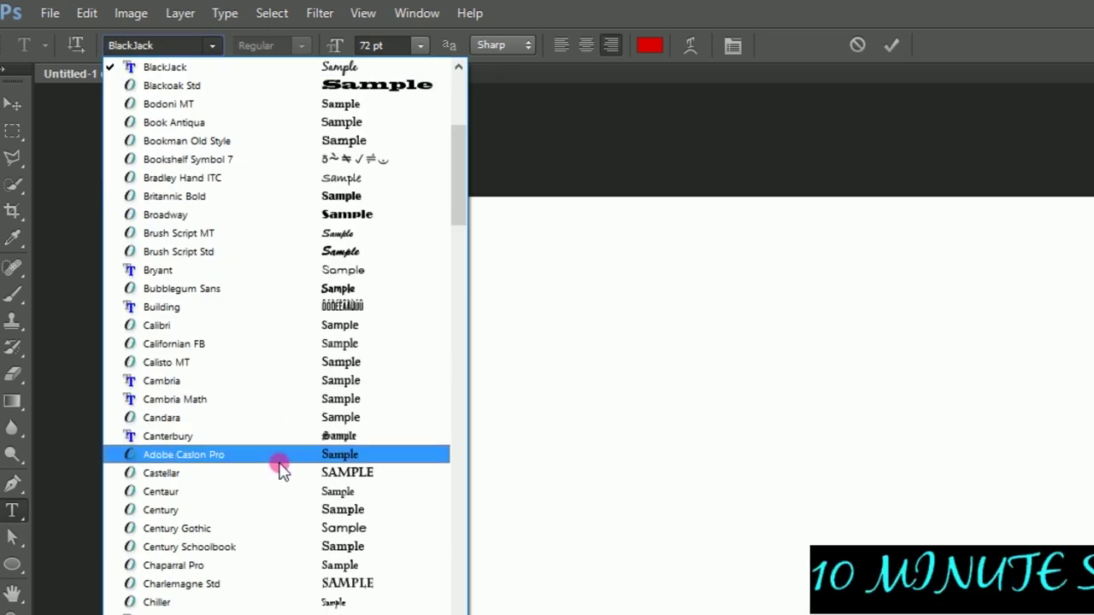
left_click(273, 433)
left_click(187, 47)
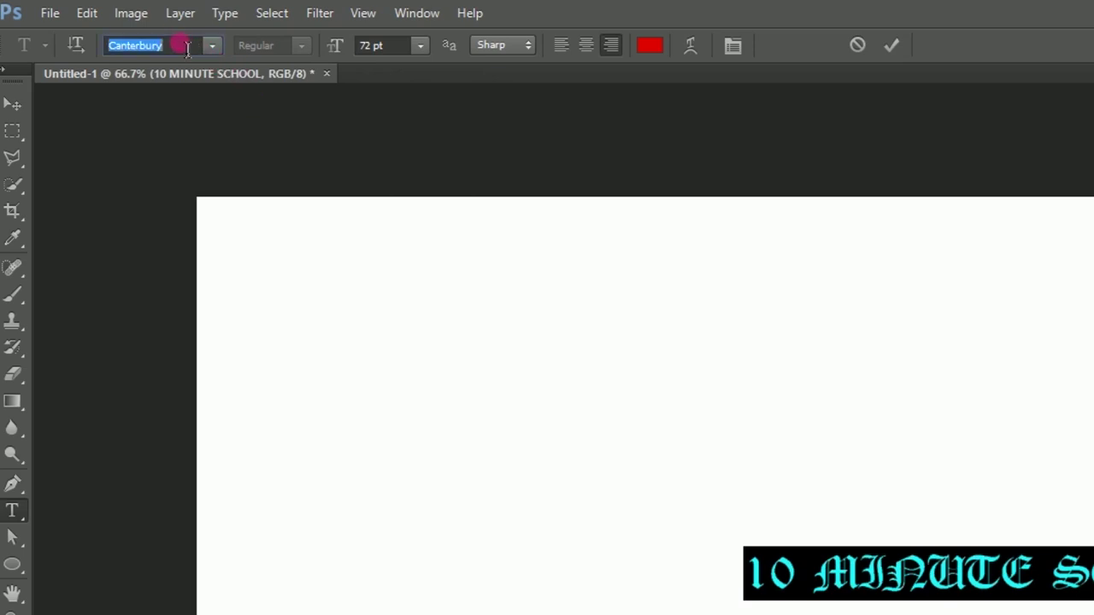
type("ag")
key("Return")
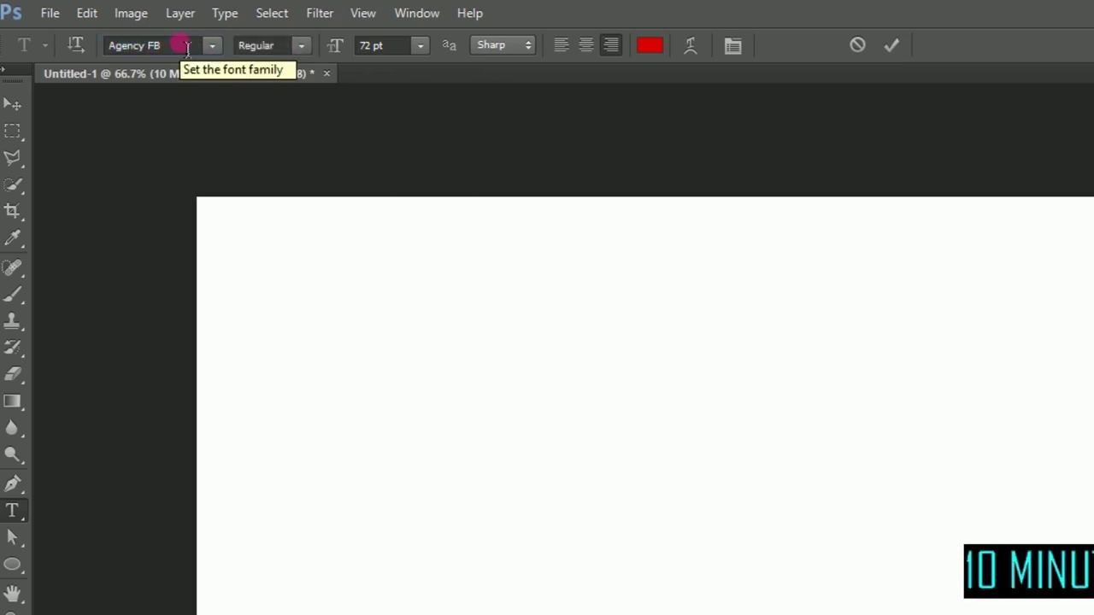
left_click(116, 47)
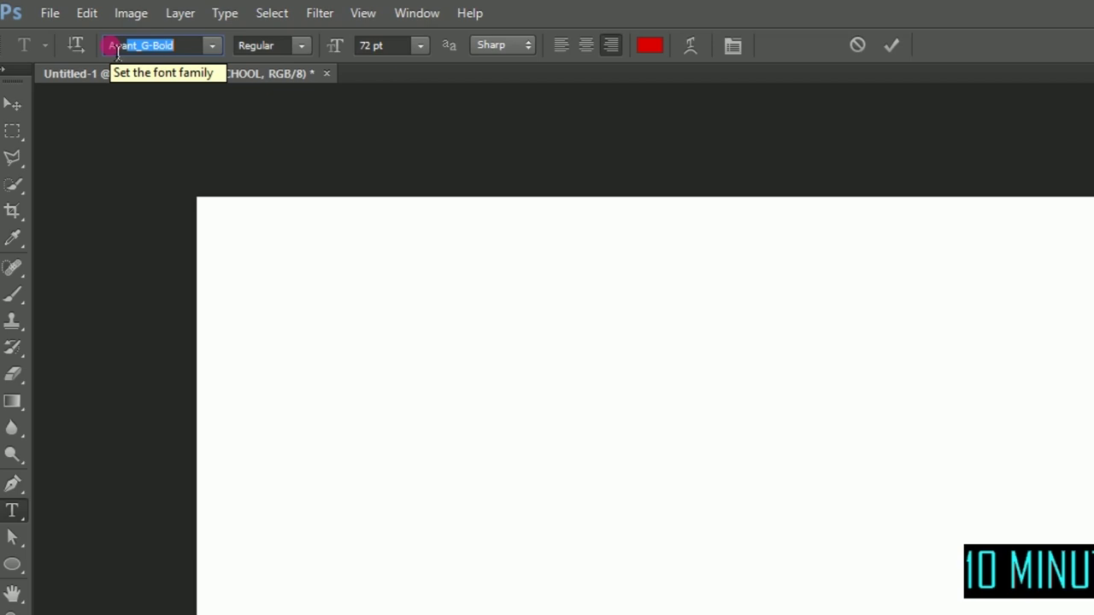
key("Return")
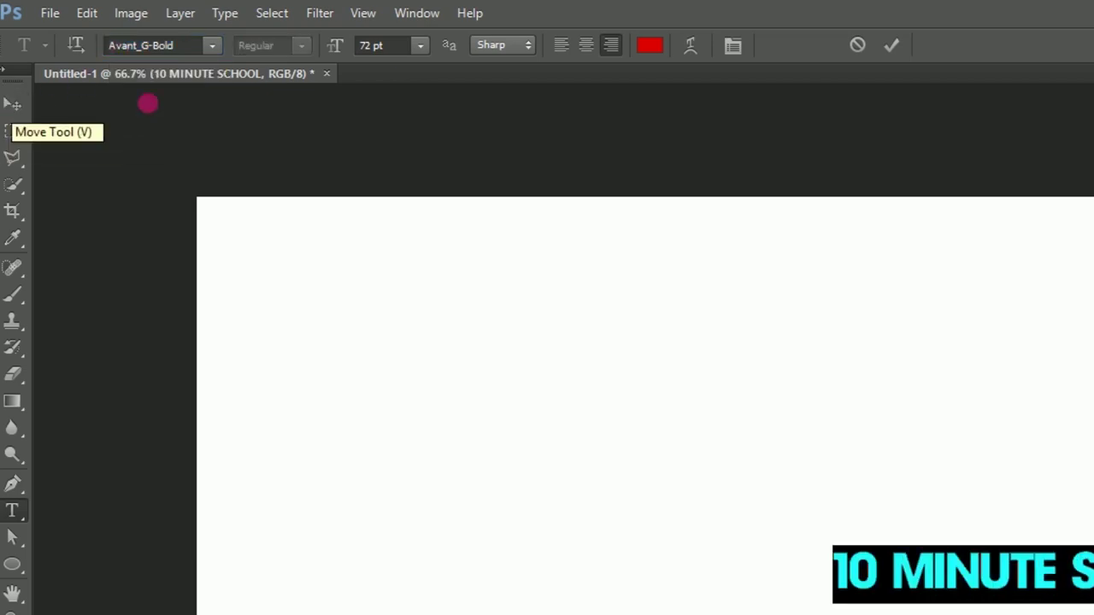
left_click(893, 47)
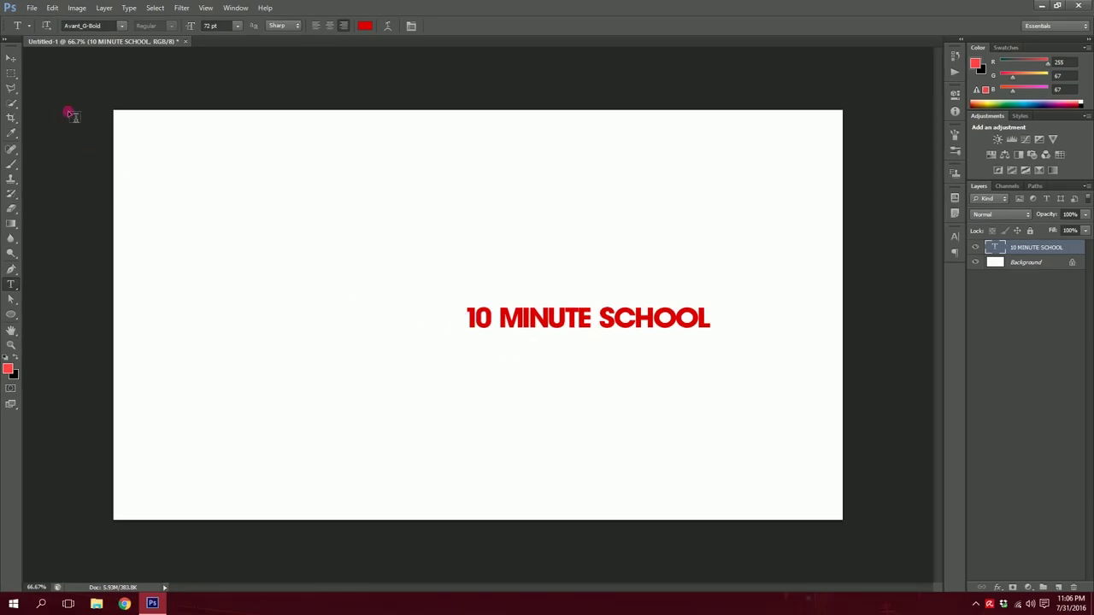
left_click(11, 60)
- Scale the title up to about 202%, then reselect all its text for editing
left_click_drag(468, 307, 220, 205)
left_click(573, 26)
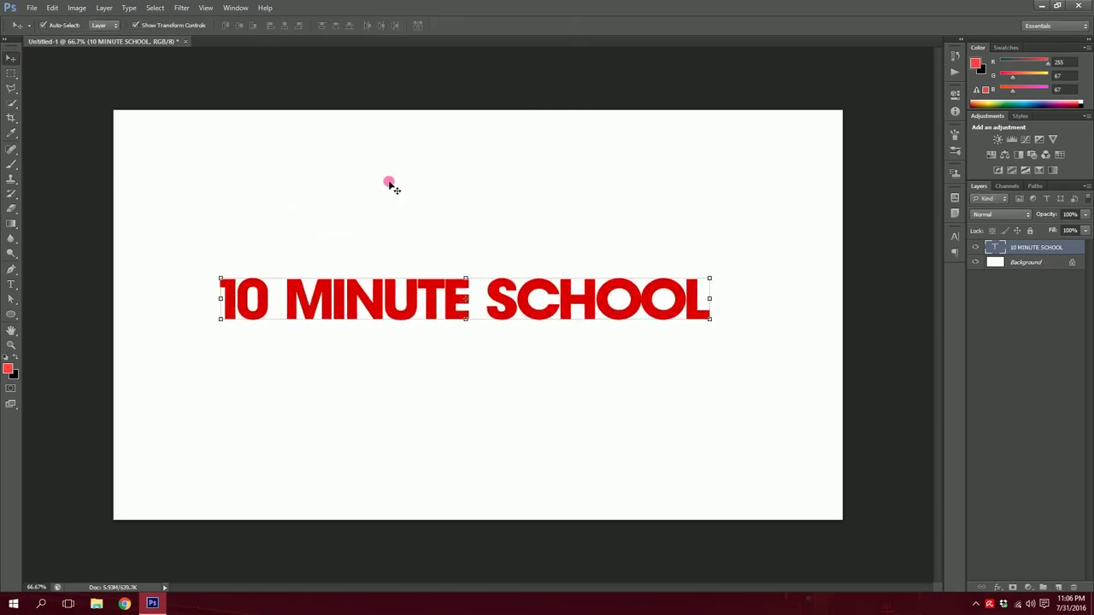
left_click(12, 287)
left_click_drag(226, 316, 764, 312)
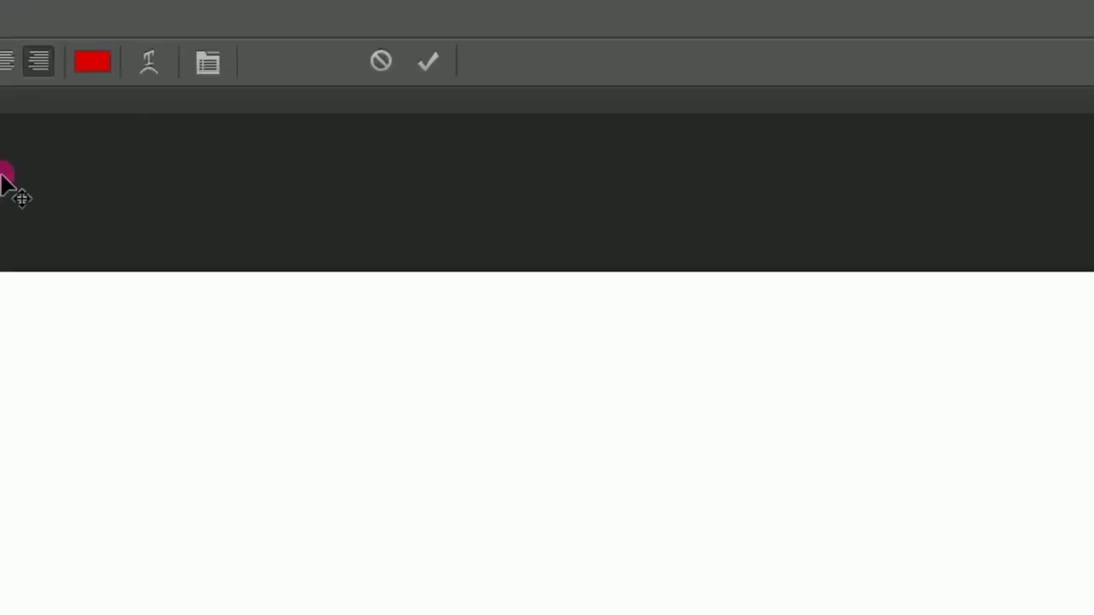
left_click(154, 61)
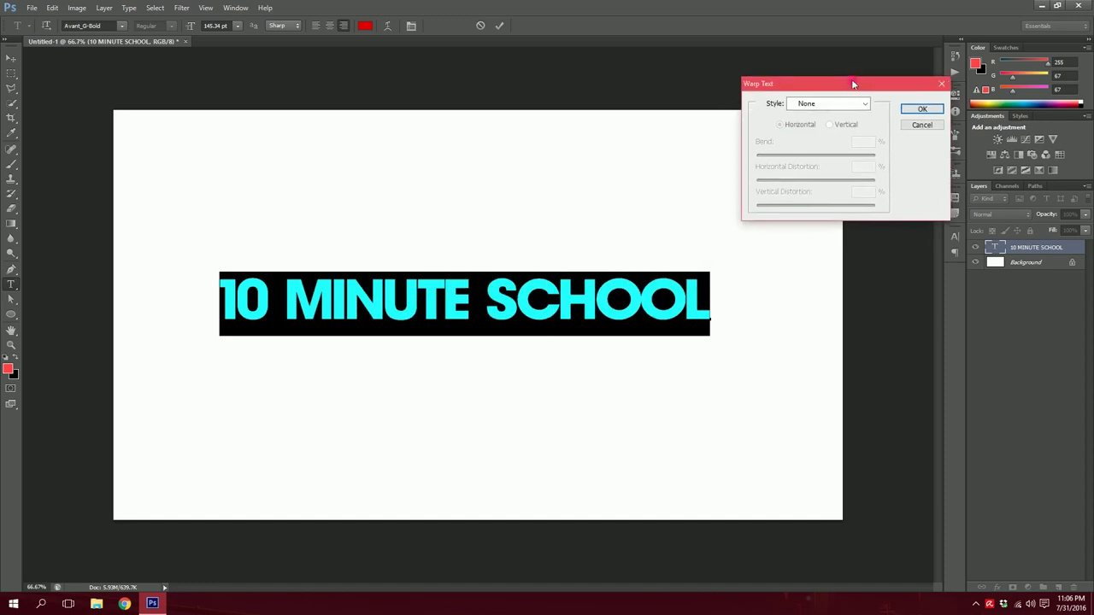
- Preview Arc, Arc Lower, Arc Upper and Shell Lower warps, adjusting bend and distortion
left_click_drag(852, 83, 788, 83)
left_click(806, 105)
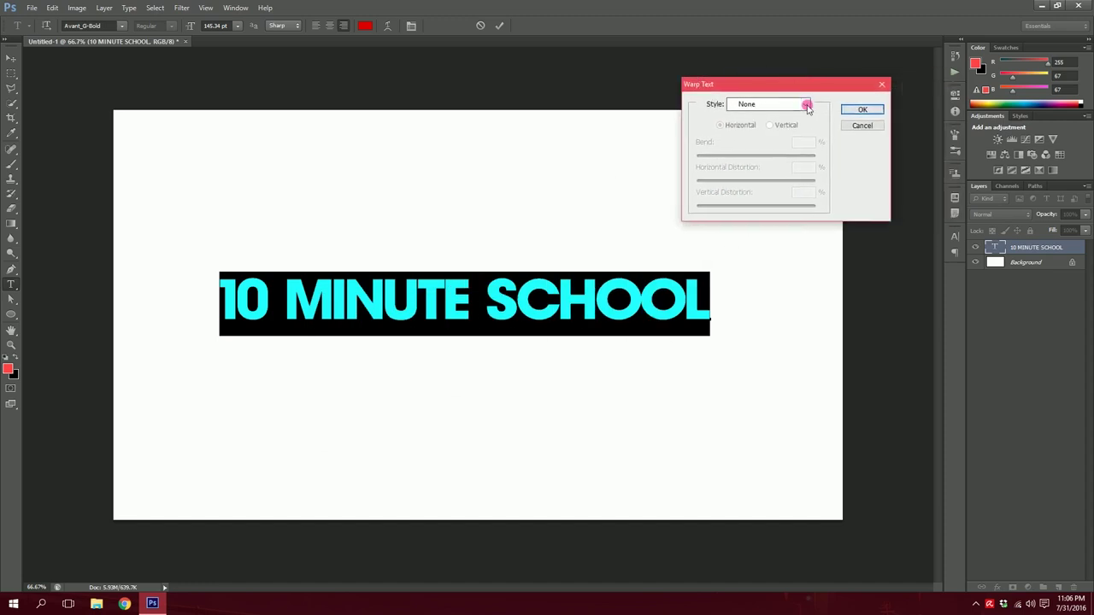
left_click(786, 135)
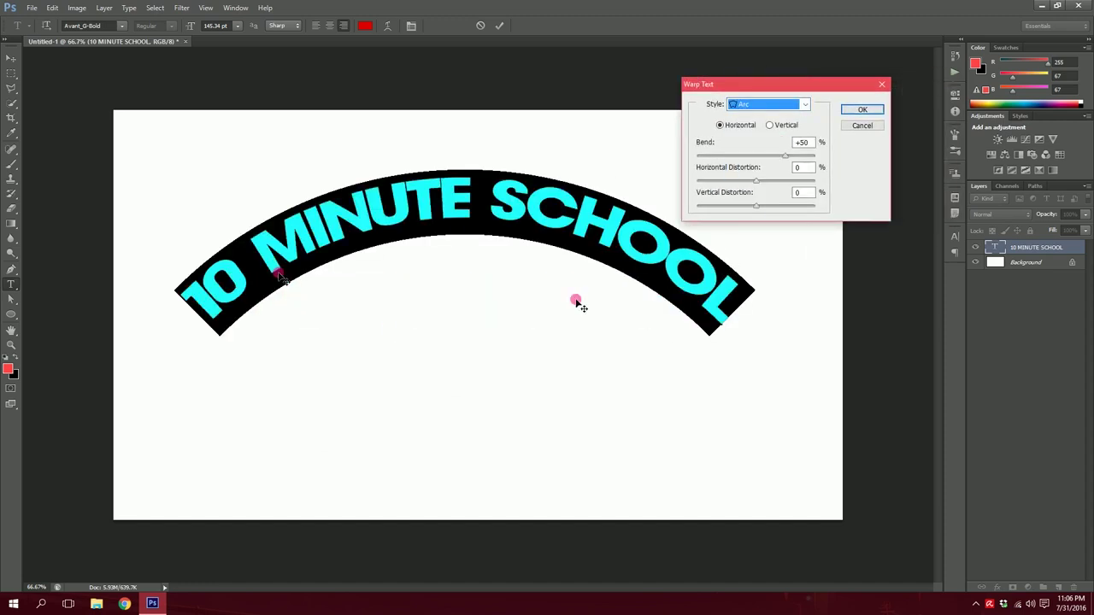
left_click(768, 126)
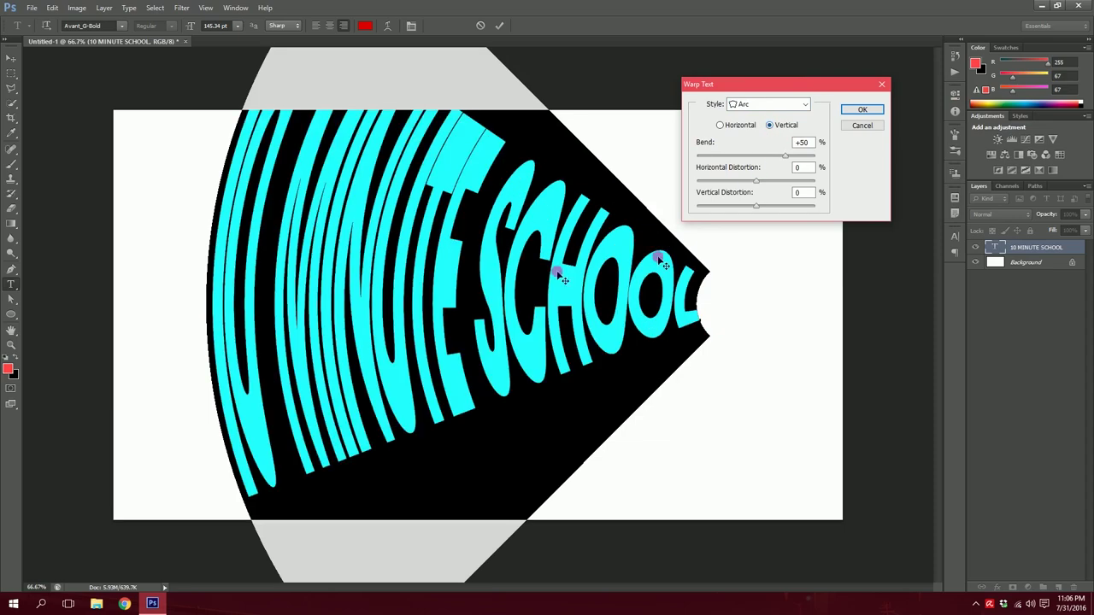
mouse_move(785, 158)
left_mouse_down()
mouse_move(740, 154)
mouse_move(791, 181)
mouse_move(746, 205)
mouse_move(701, 208)
mouse_move(720, 205)
left_mouse_up()
left_click(786, 105)
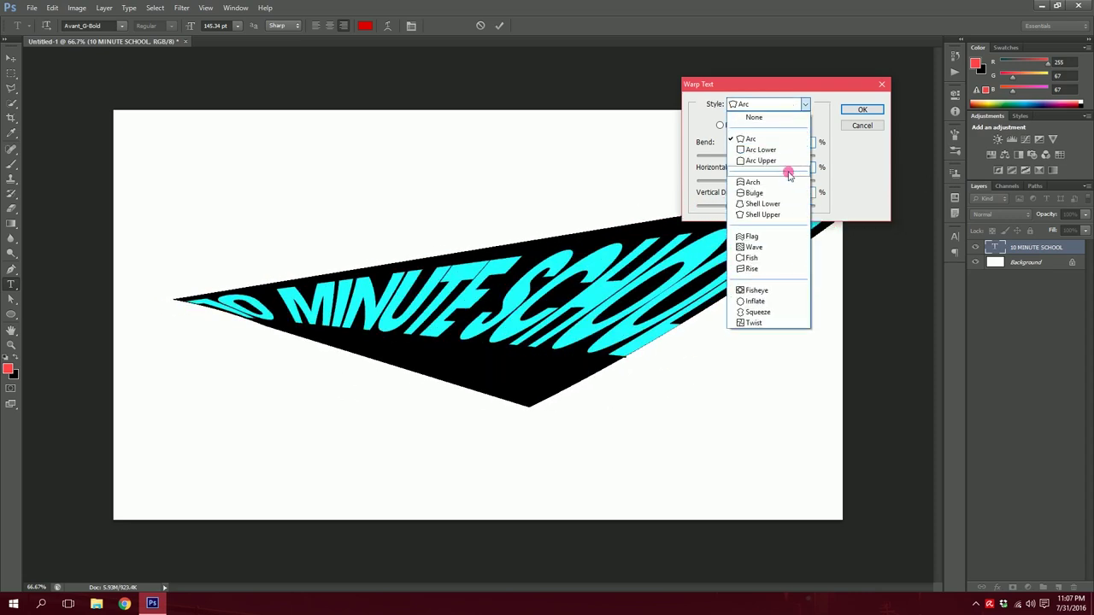
left_click(787, 150)
left_click(804, 104)
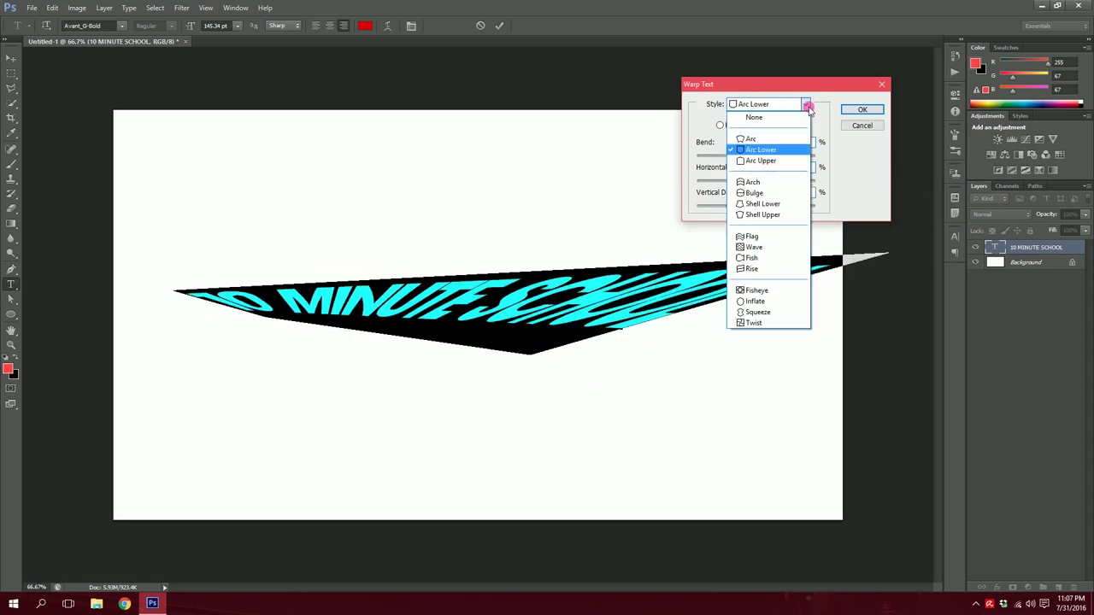
left_click(789, 161)
left_click(802, 105)
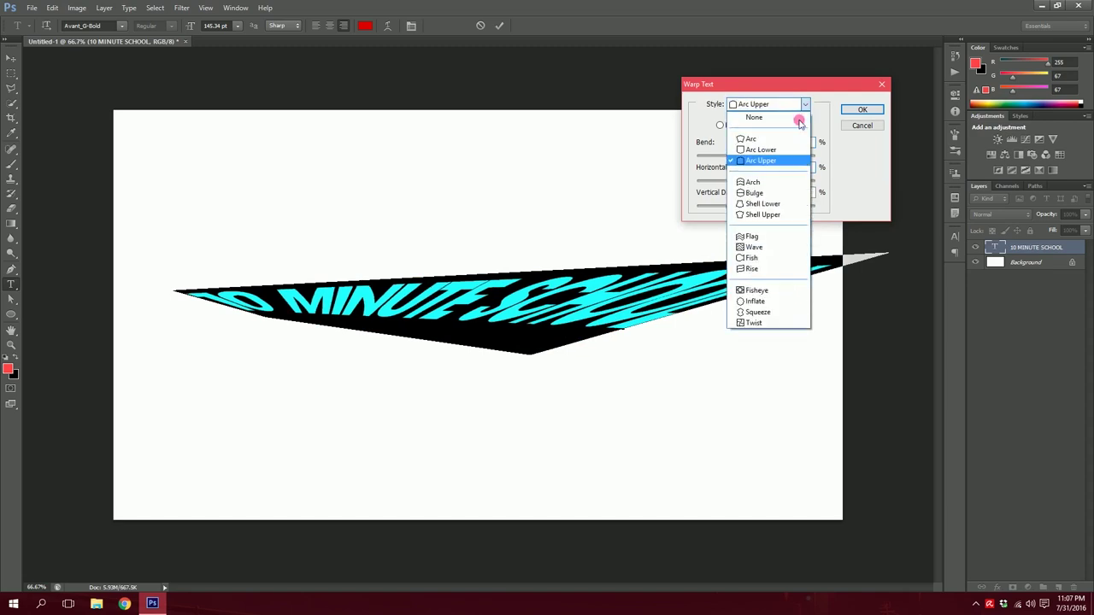
left_click(773, 204)
left_click_drag(756, 156, 752, 158)
mouse_move(729, 209)
left_mouse_down()
mouse_move(752, 206)
mouse_move(770, 181)
left_mouse_up()
- Try Twist and Inflate warps, then settle on the Fish warp and confirm
left_click(801, 105)
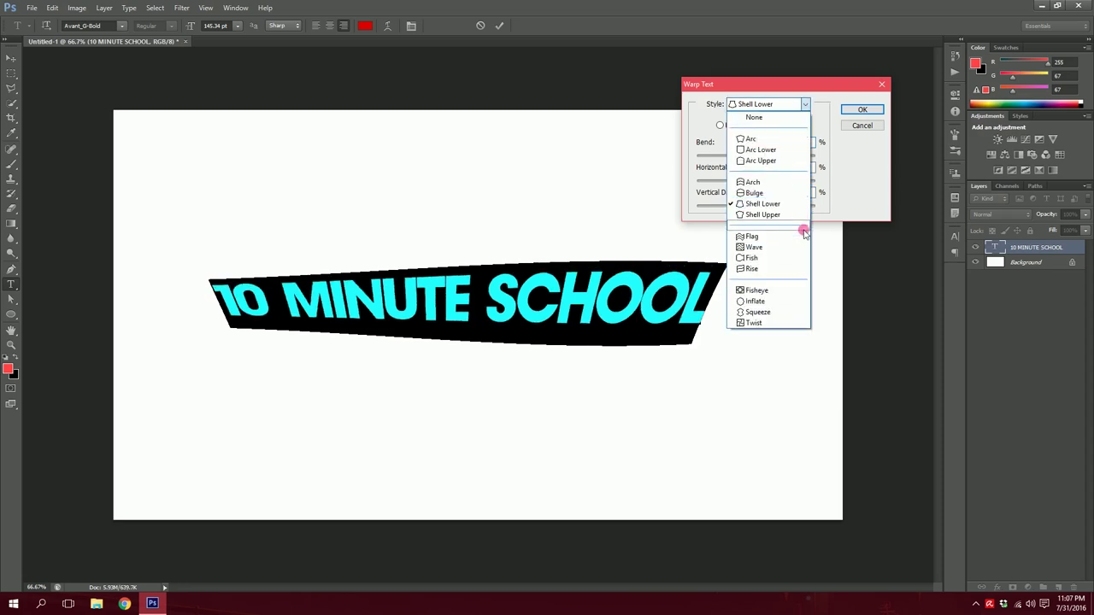
left_click(752, 323)
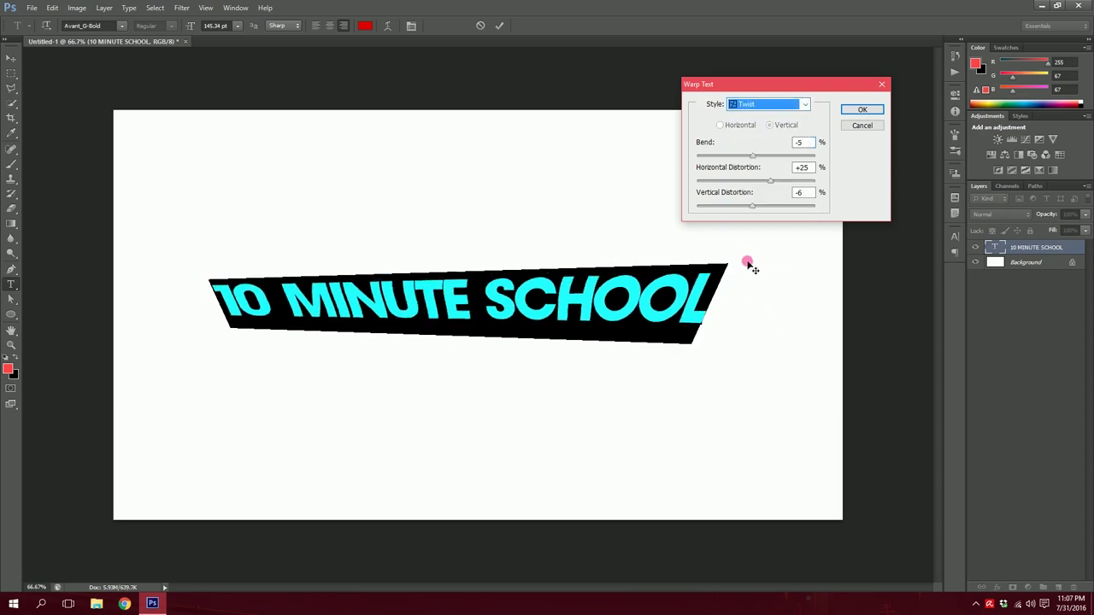
left_click(809, 103)
left_click(753, 302)
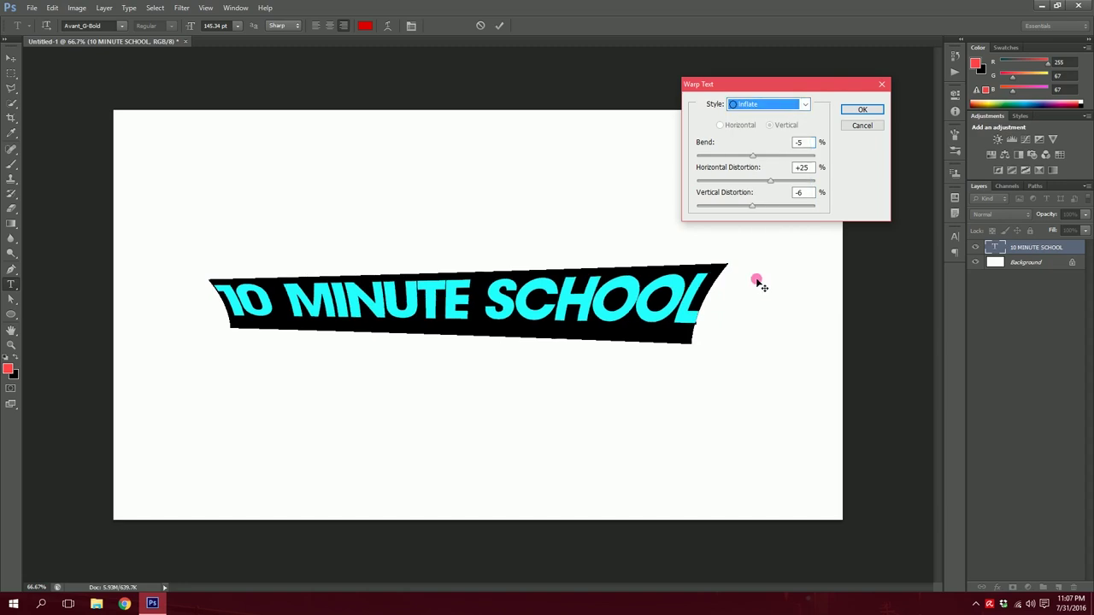
left_click(803, 102)
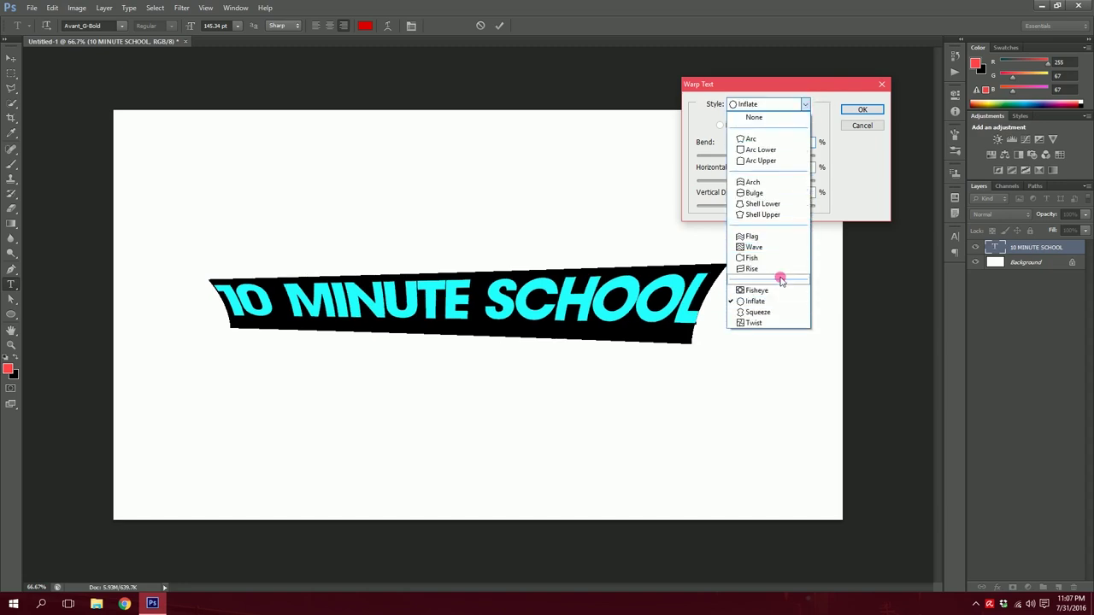
left_click(776, 263)
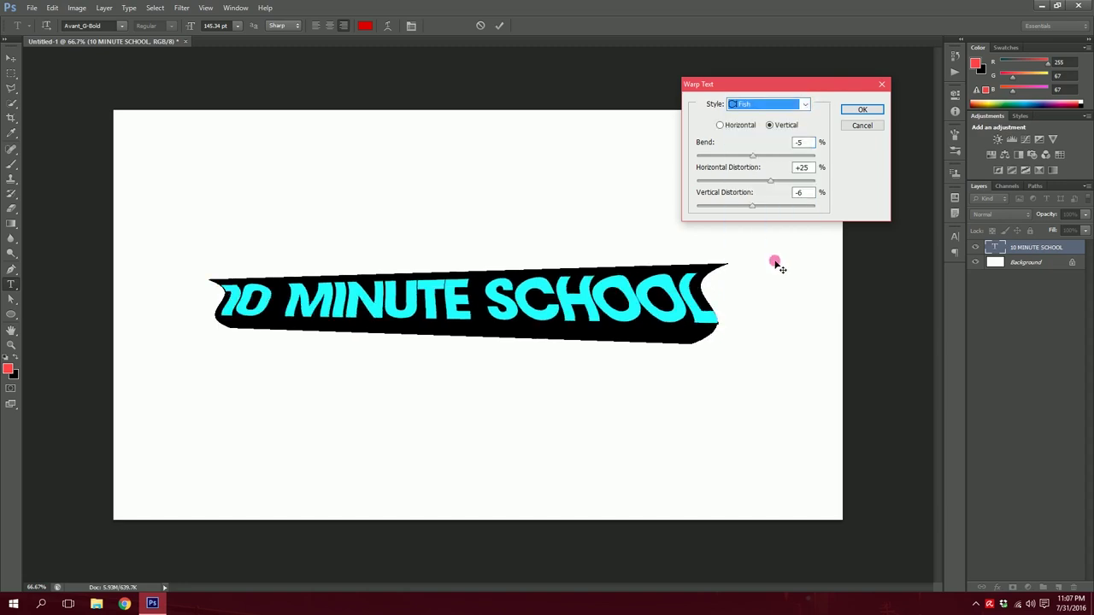
left_click(866, 110)
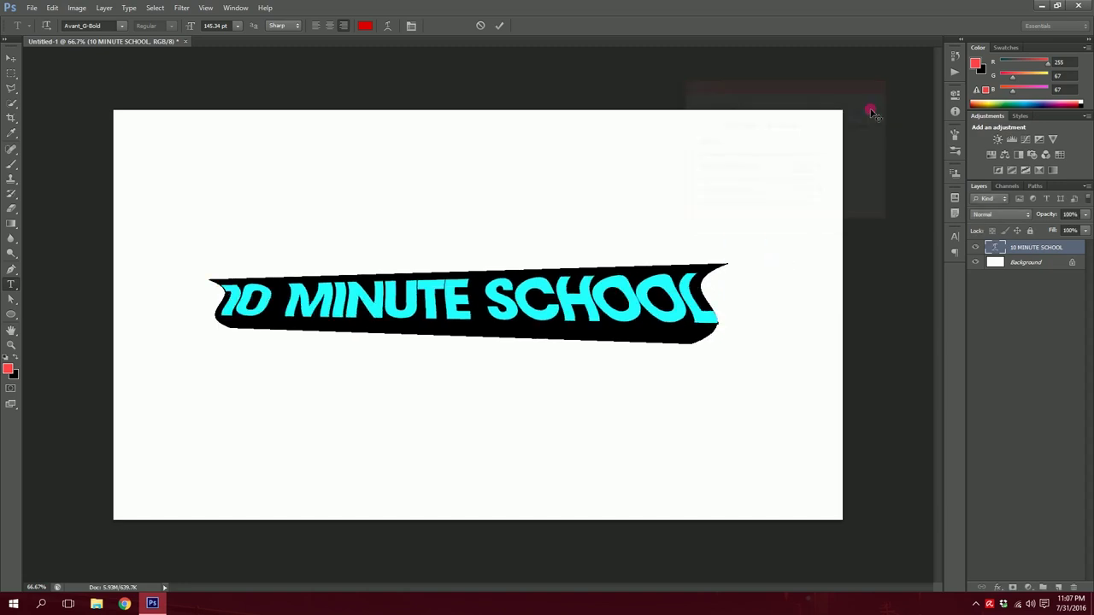
- Cancel the warp and delete SCHOOL and its space so the title reads '10 MINUTE'
left_click(481, 25)
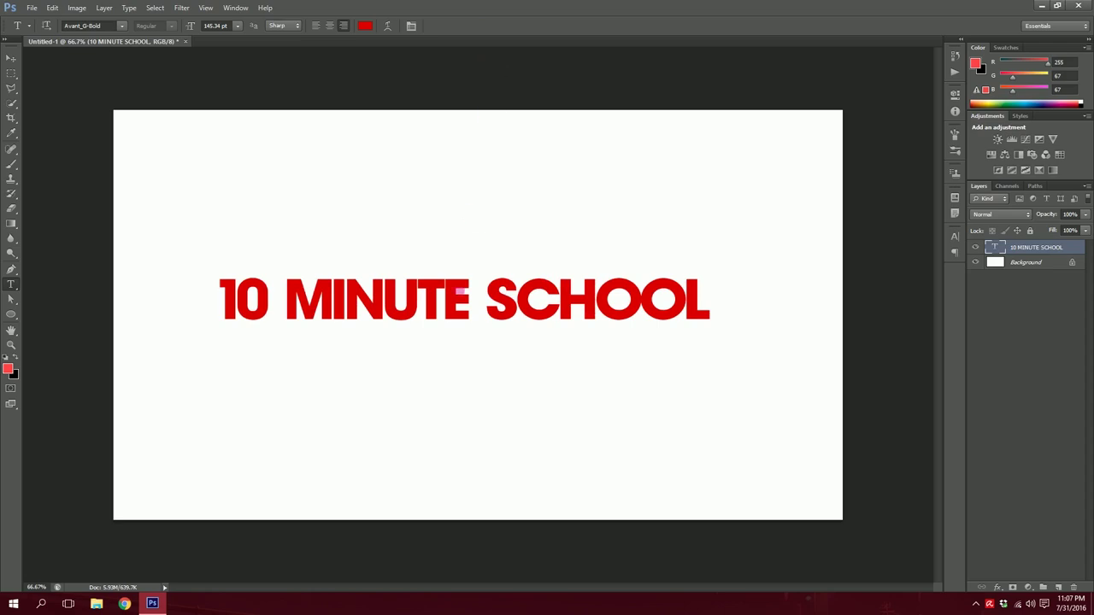
left_click_drag(236, 308, 772, 305)
left_click(515, 299)
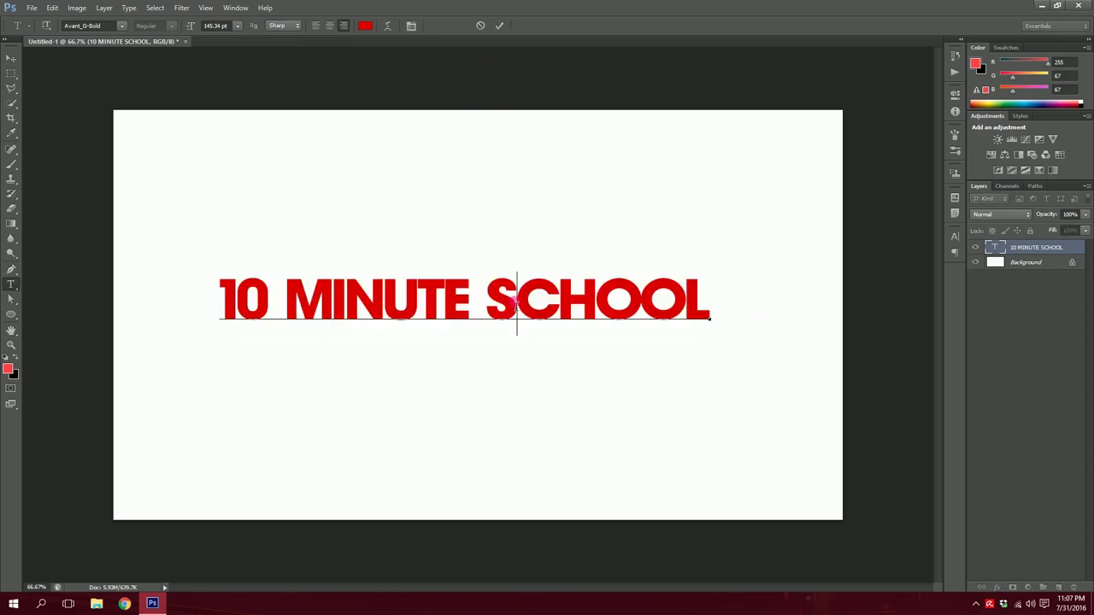
key("BackSpace")
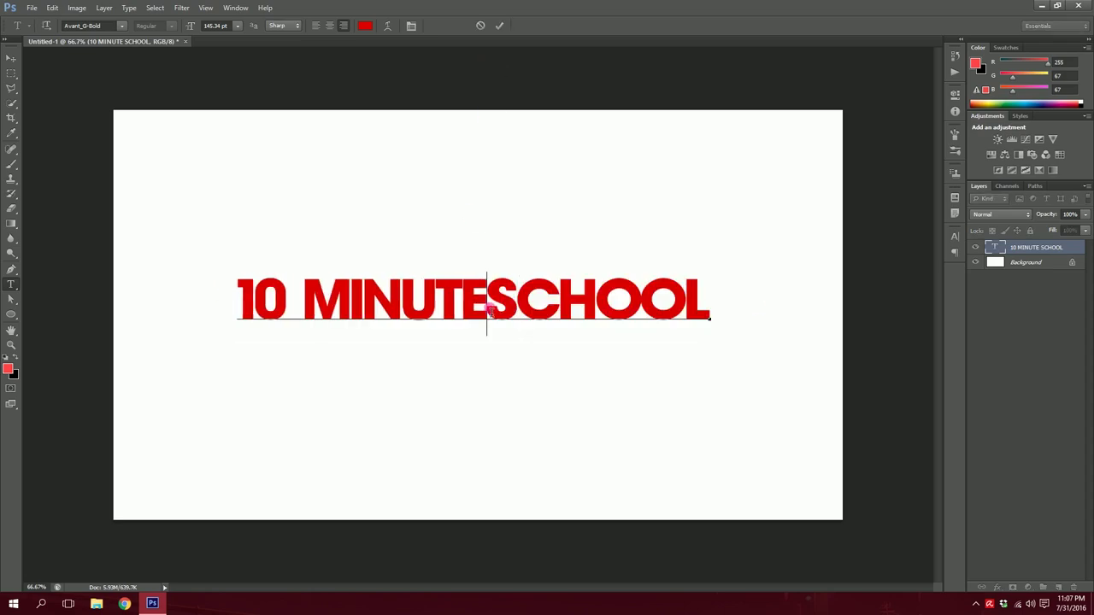
key("Delete")
key("Delete")
key("Delete")
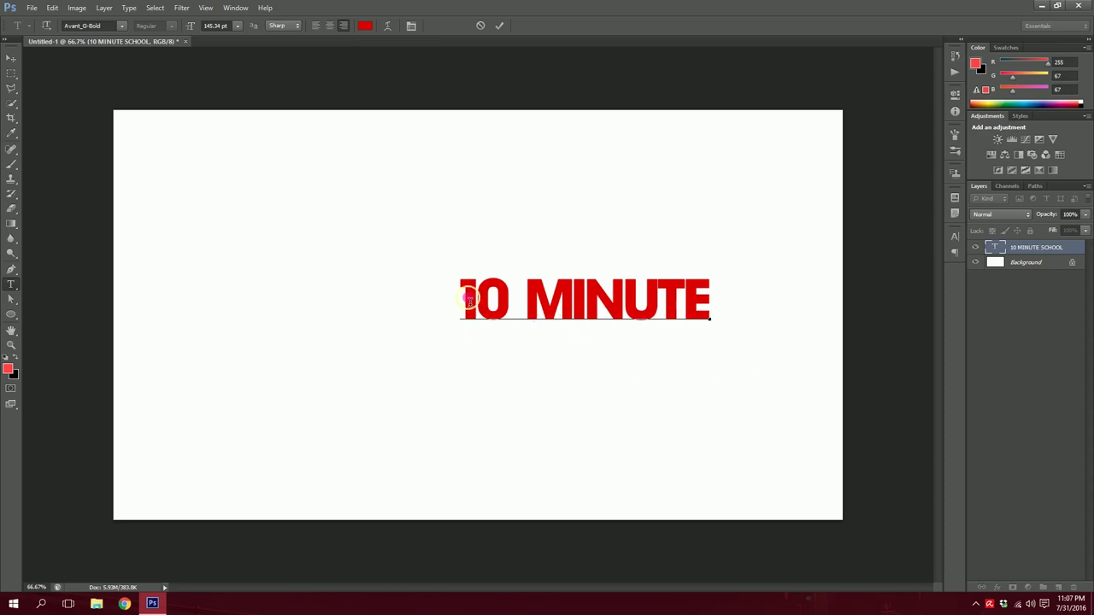
key("ctrl+a")
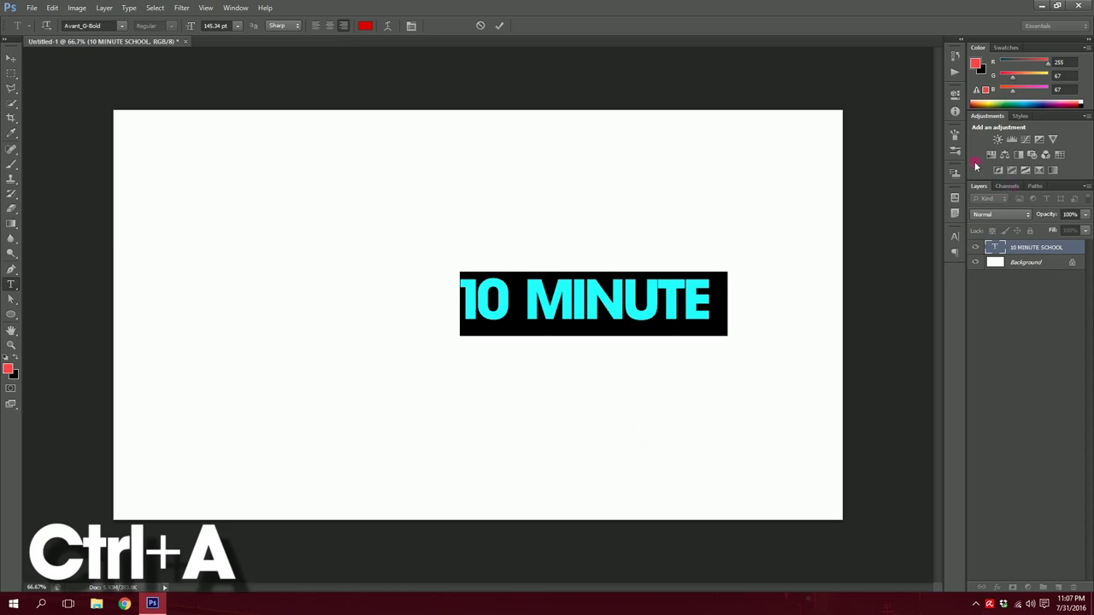
- In the Character panel, set leading to 137.9 pt and title size to 239.34 pt
left_click(955, 239)
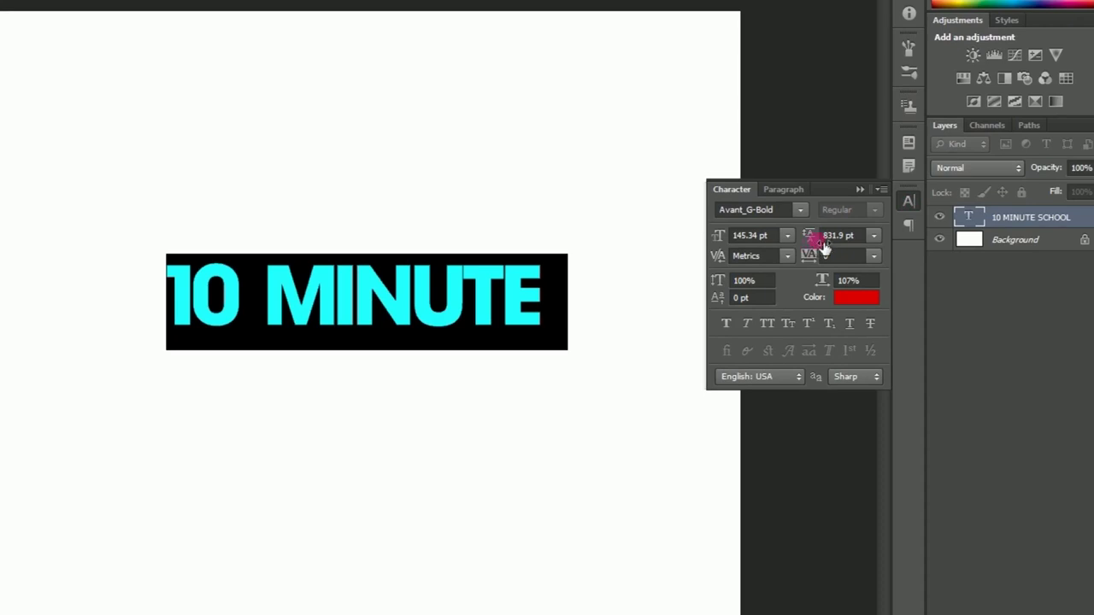
left_click_drag(816, 244, 786, 245)
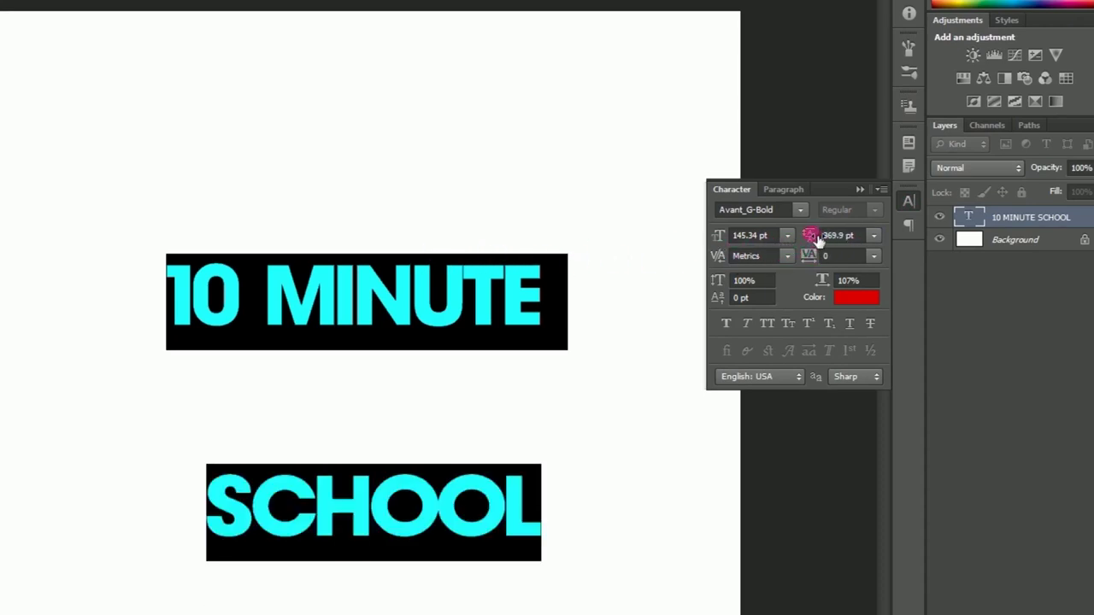
left_click_drag(812, 239, 632, 253)
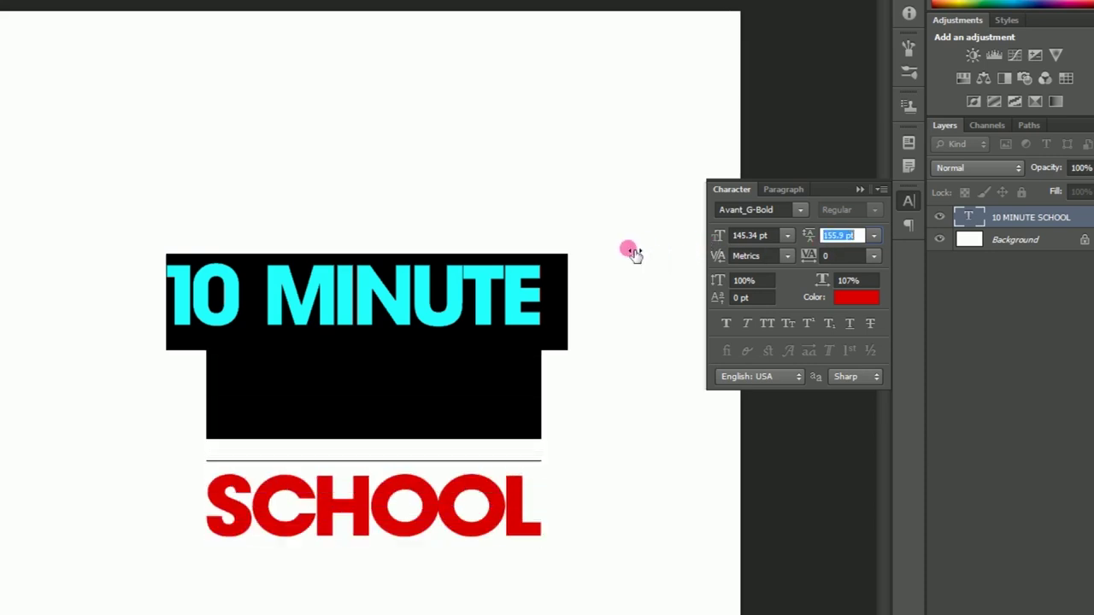
left_click(754, 275)
left_click_drag(811, 236, 796, 239)
mouse_move(721, 242)
left_mouse_down()
mouse_move(732, 239)
mouse_move(691, 264)
left_mouse_up()
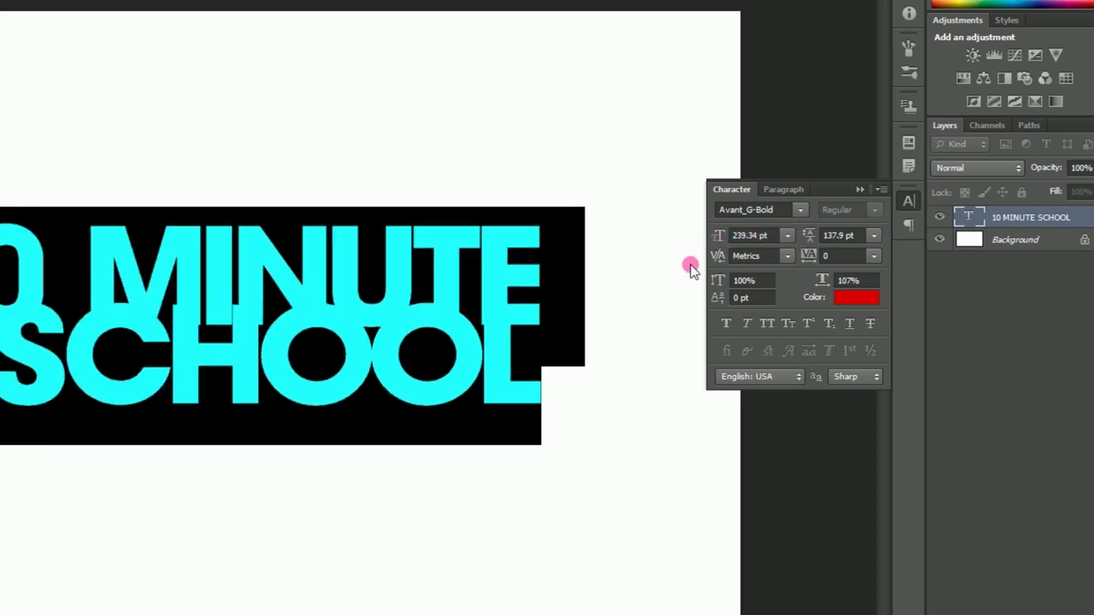
left_click(369, 363)
- Select both title lines, left-align them and commit the text
left_click_drag(7, 394, 539, 389)
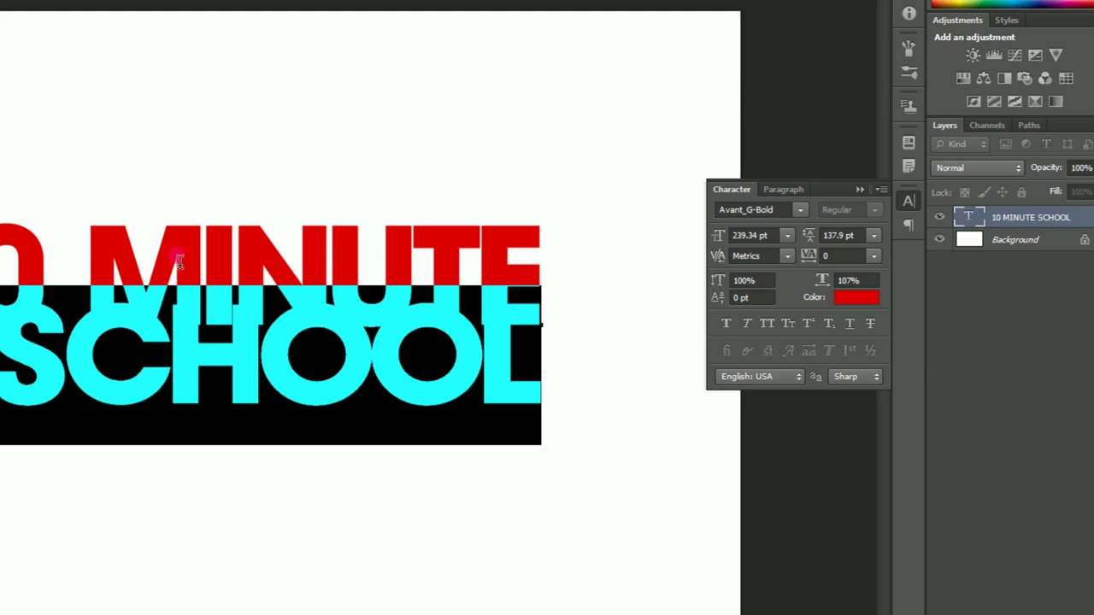
left_click(101, 310)
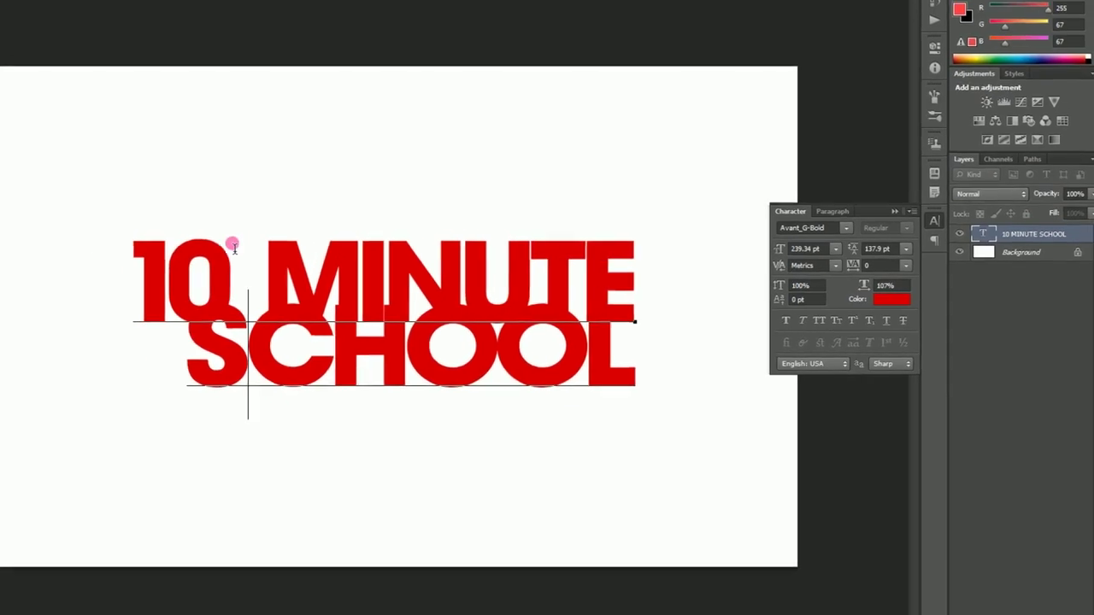
left_click_drag(137, 246, 752, 397)
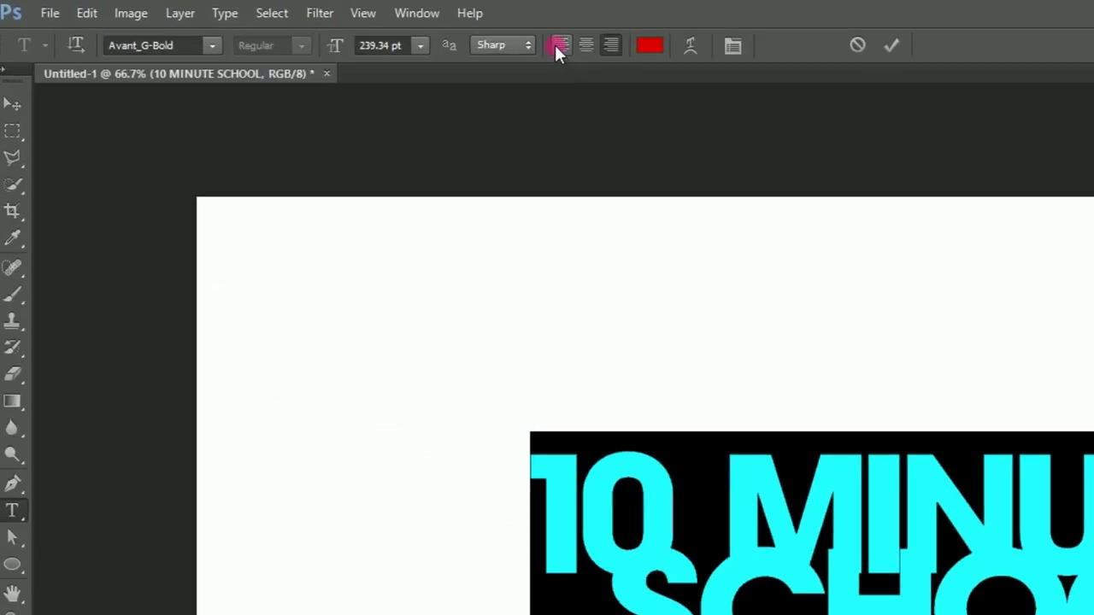
left_click(557, 45)
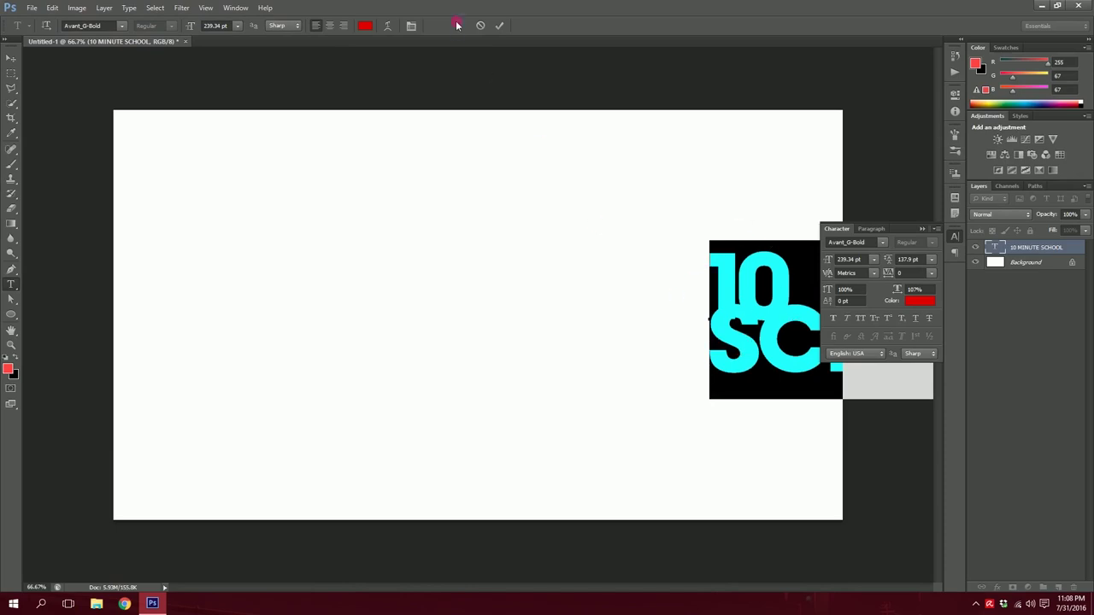
left_click(501, 26)
- Move the title to the canvas centre and increase the leading above SCHOOL
key("v")
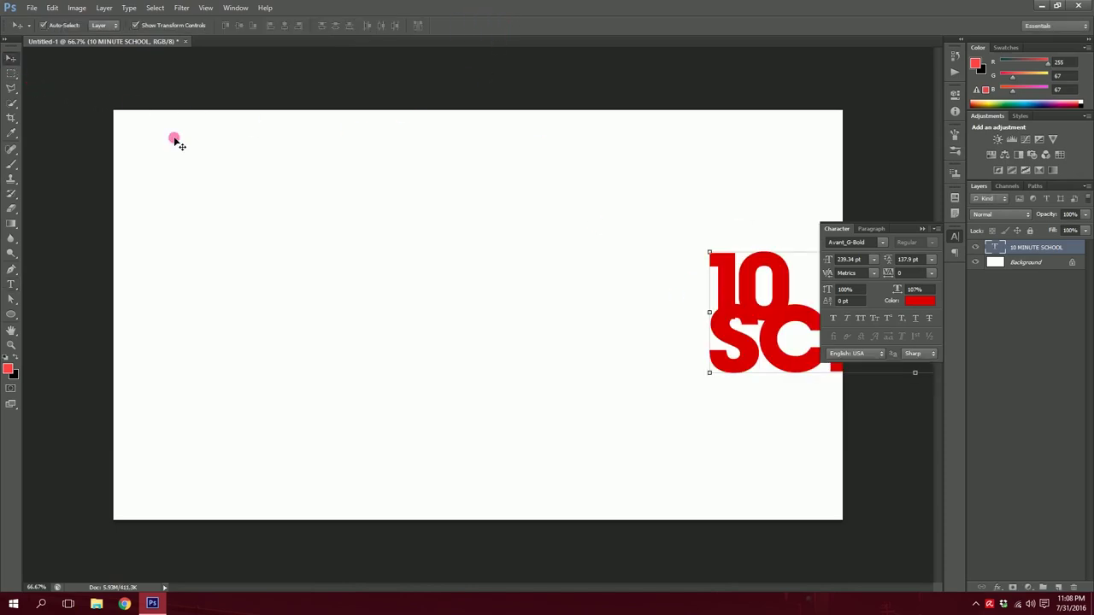
left_click_drag(775, 336, 329, 341)
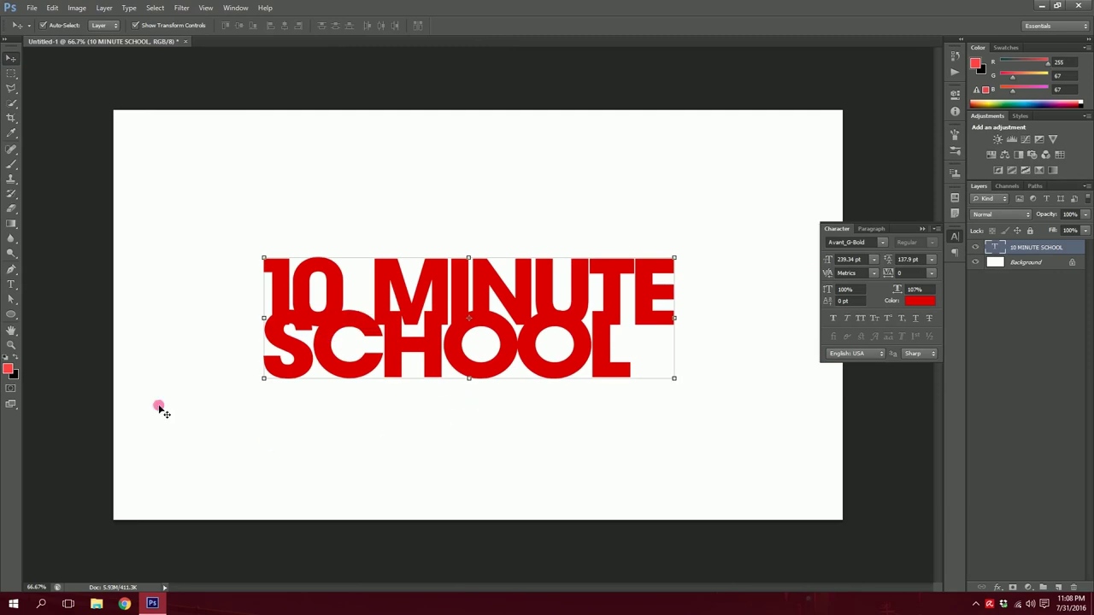
left_click(11, 283)
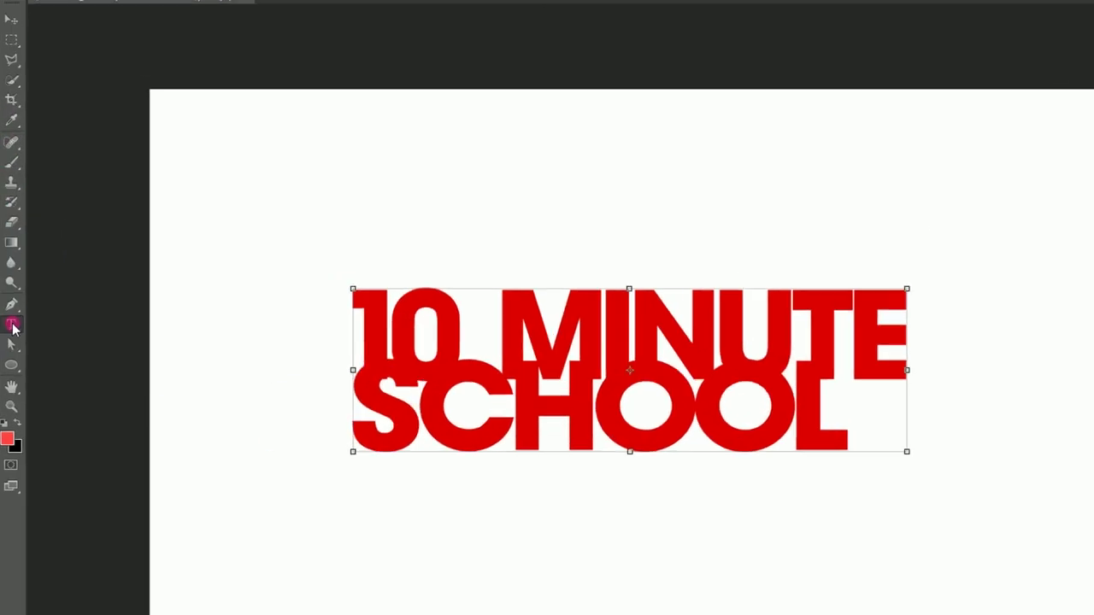
left_click_drag(368, 406, 876, 422)
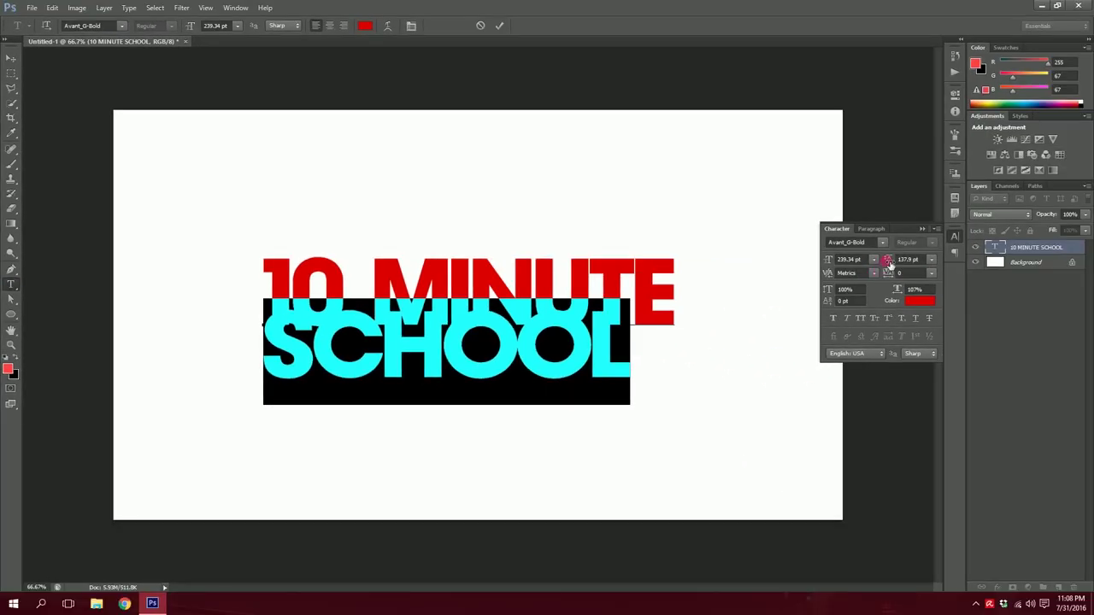
mouse_move(889, 260)
left_mouse_down()
mouse_move(934, 258)
mouse_move(818, 282)
mouse_move(846, 260)
left_mouse_up()
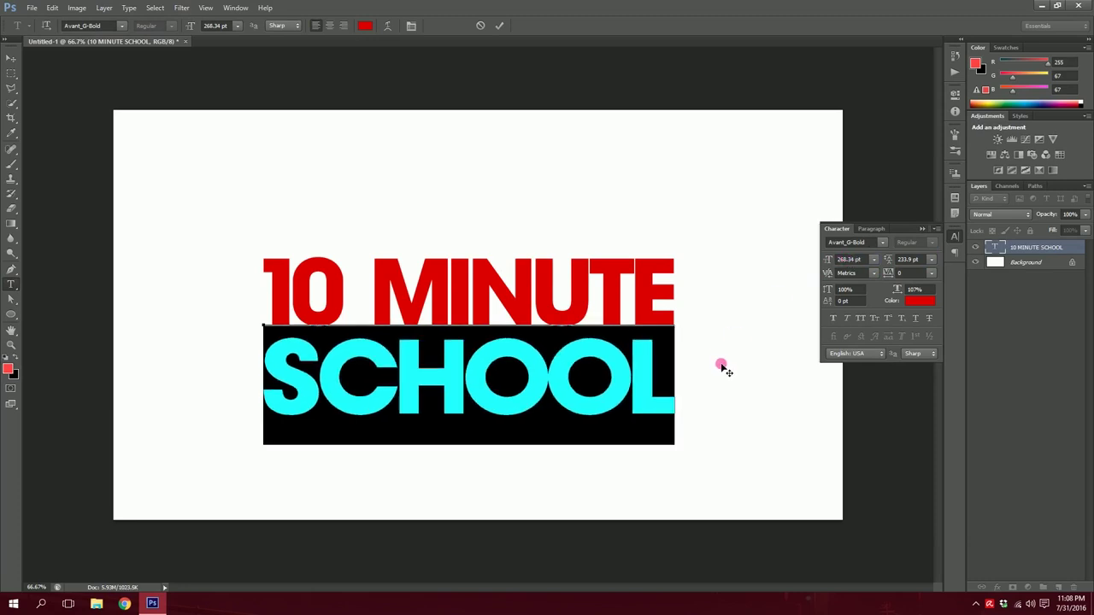
left_click(501, 26)
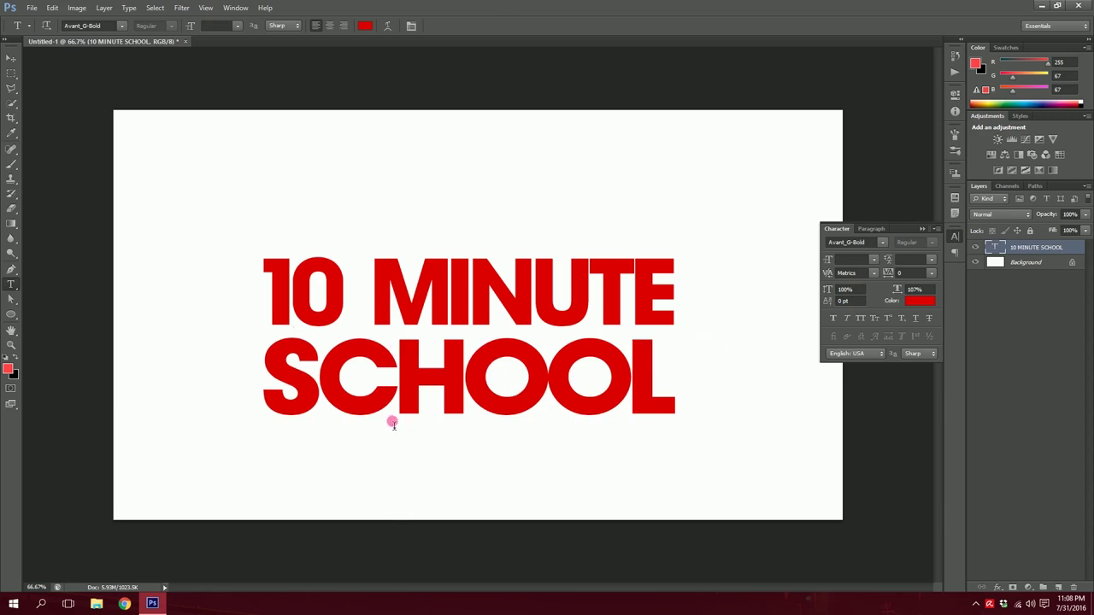
- Try stretching the title vertically and horizontally, then cancel and undo both changes
left_click(269, 292)
key("ctrl+a")
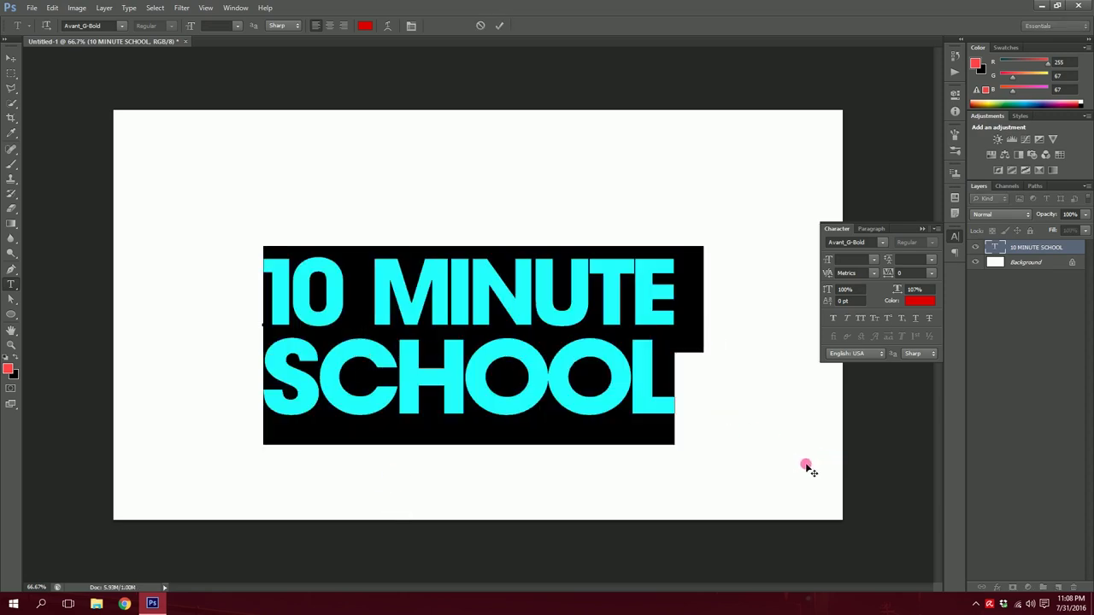
left_click_drag(833, 295, 853, 289)
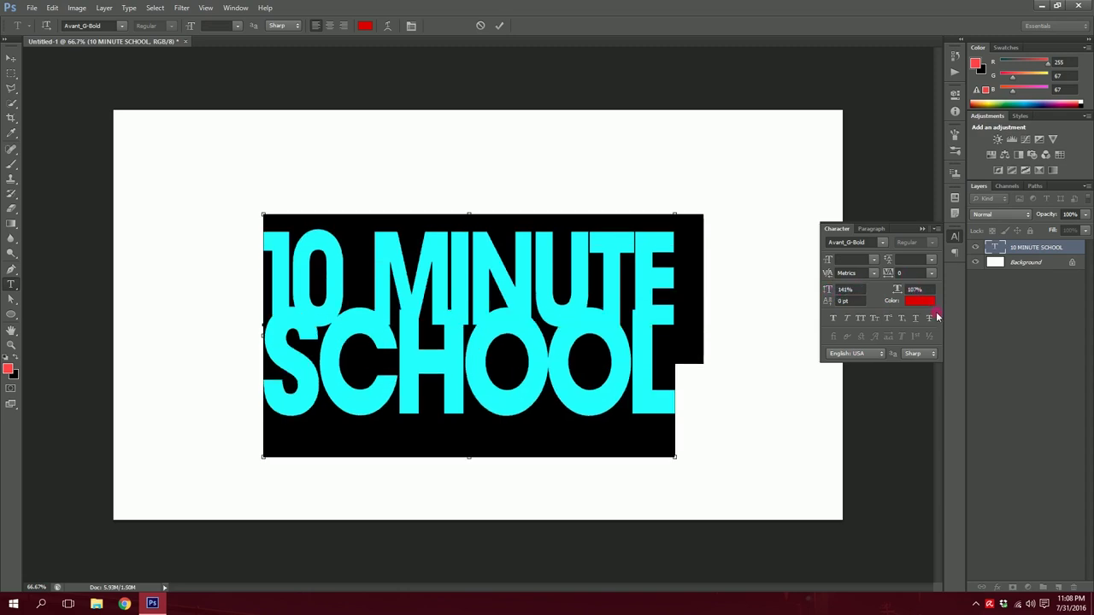
left_click(480, 27)
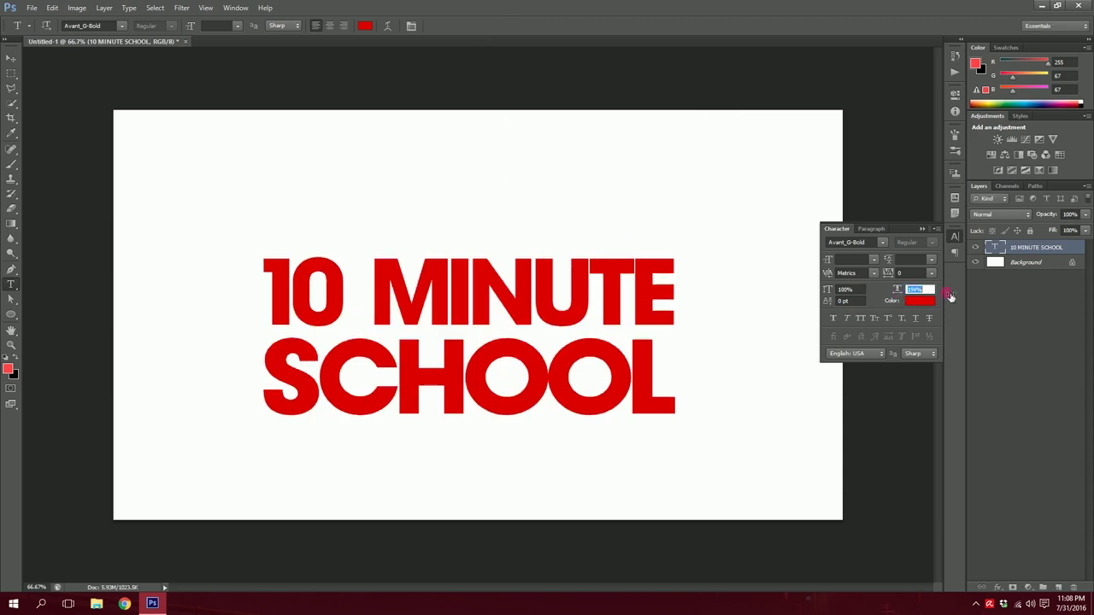
left_click_drag(899, 298, 451, 333)
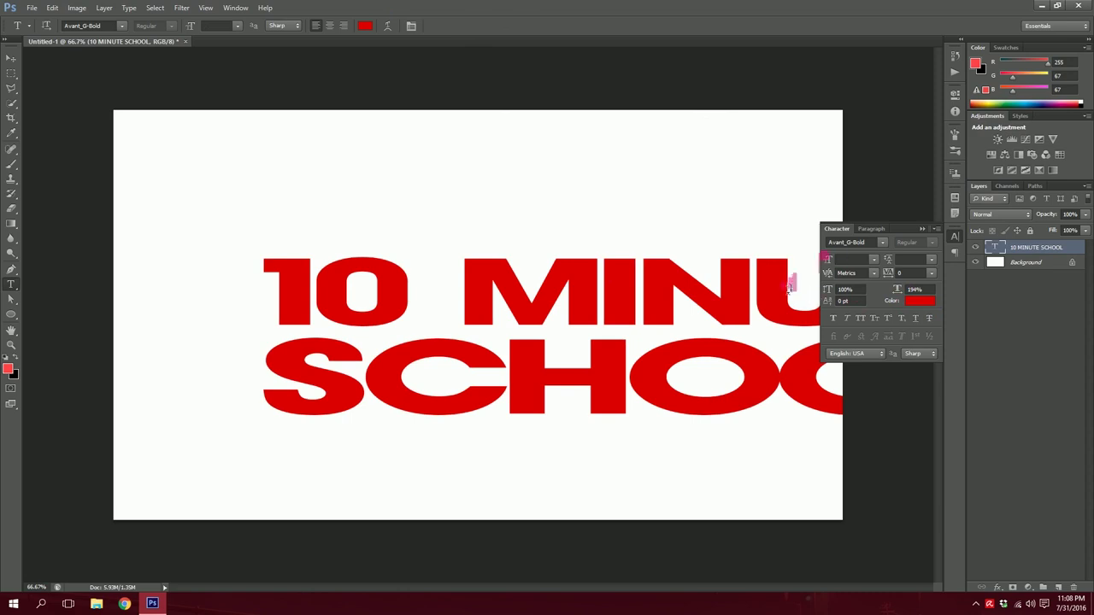
key("ctrl+z")
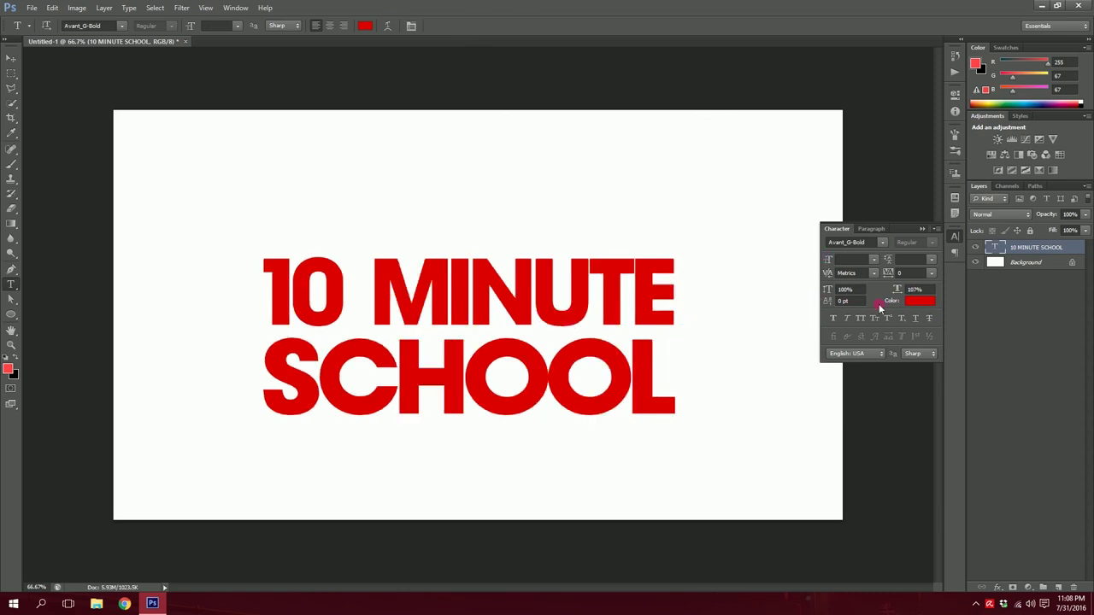
- Move the 10 MINUTE SCHOOL title into the upper-left area of the canvas
left_click(13, 61)
mouse_move(487, 397)
left_mouse_down()
mouse_move(386, 261)
mouse_move(420, 297)
left_mouse_up()
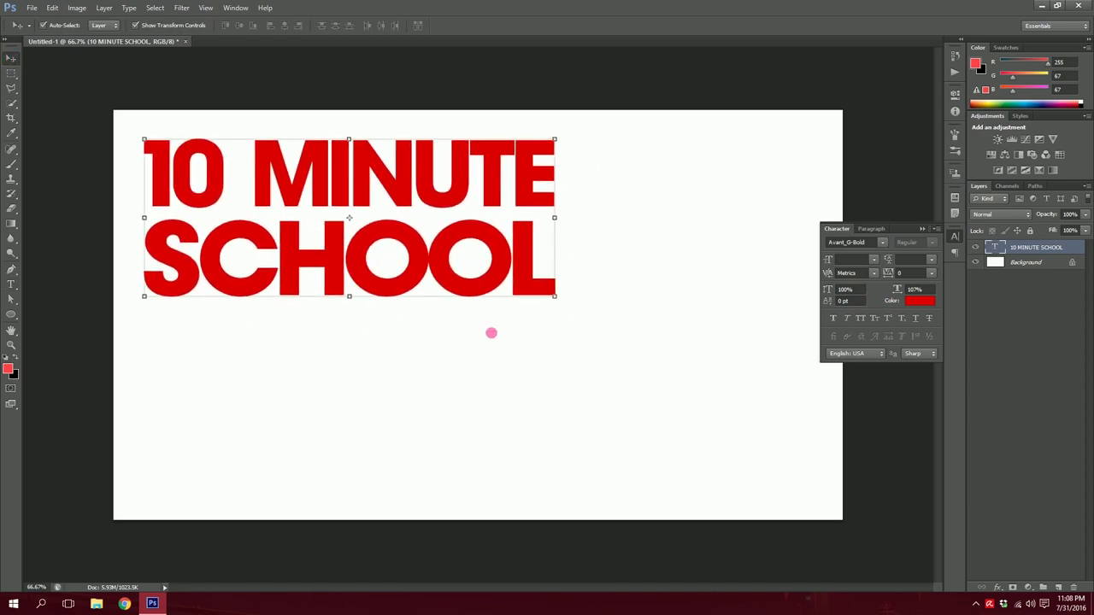
left_click_drag(551, 299, 635, 259)
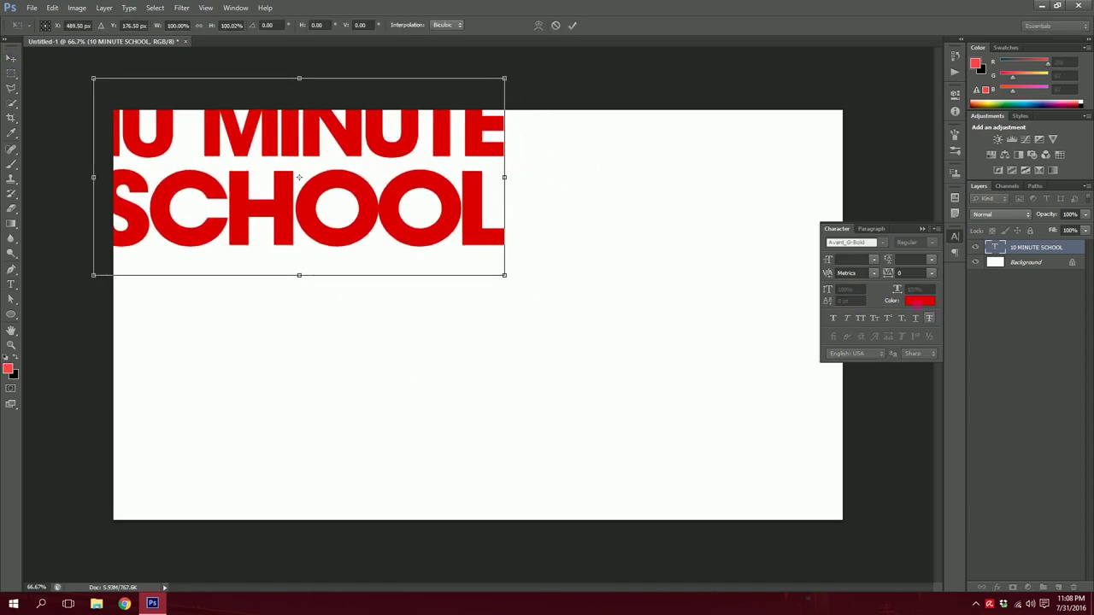
left_click(574, 25)
left_click_drag(423, 210, 538, 265)
- Recolour the title dark grey #2e2e2e and nudge it slightly left and up
left_click(910, 298)
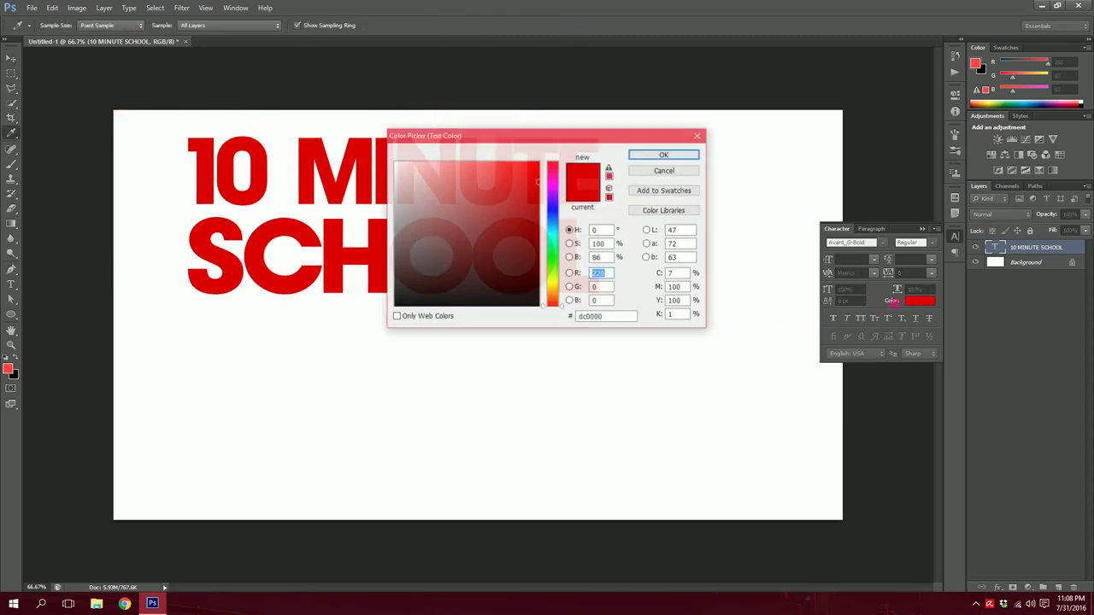
left_click(394, 280)
left_click(632, 160)
key("v")
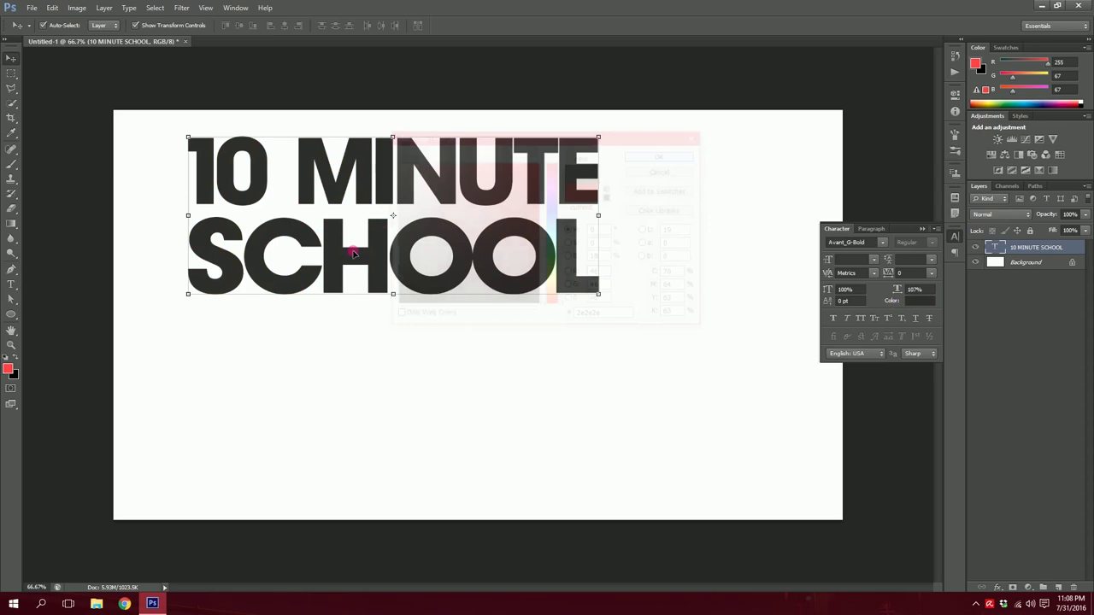
left_click_drag(373, 247, 330, 236)
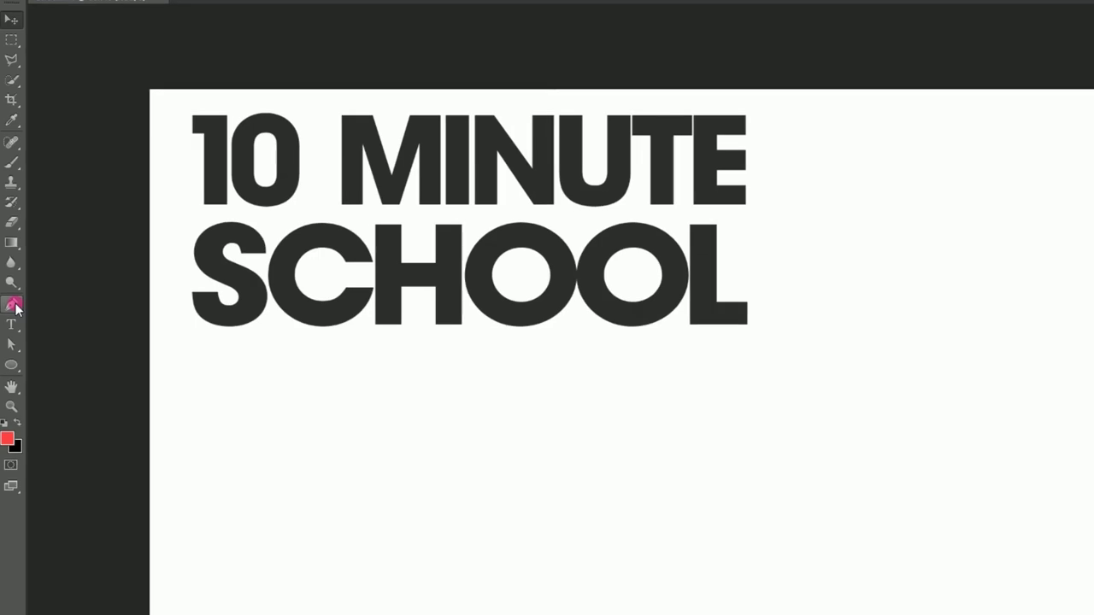
- Select the standard Pen Tool set to Path mode
left_click(16, 307)
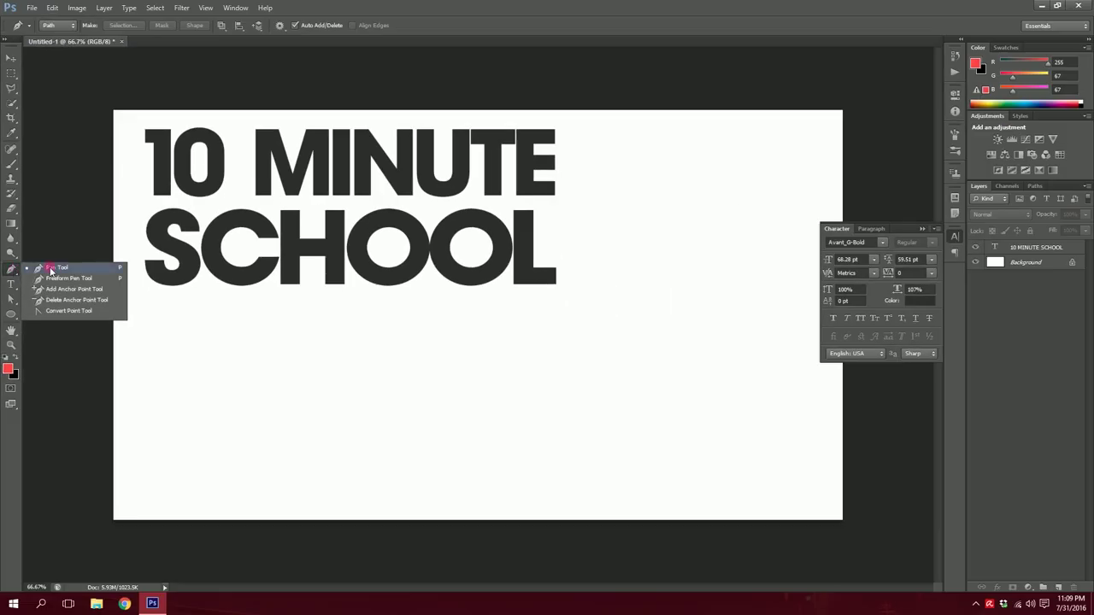
left_click(51, 270)
left_click(59, 26)
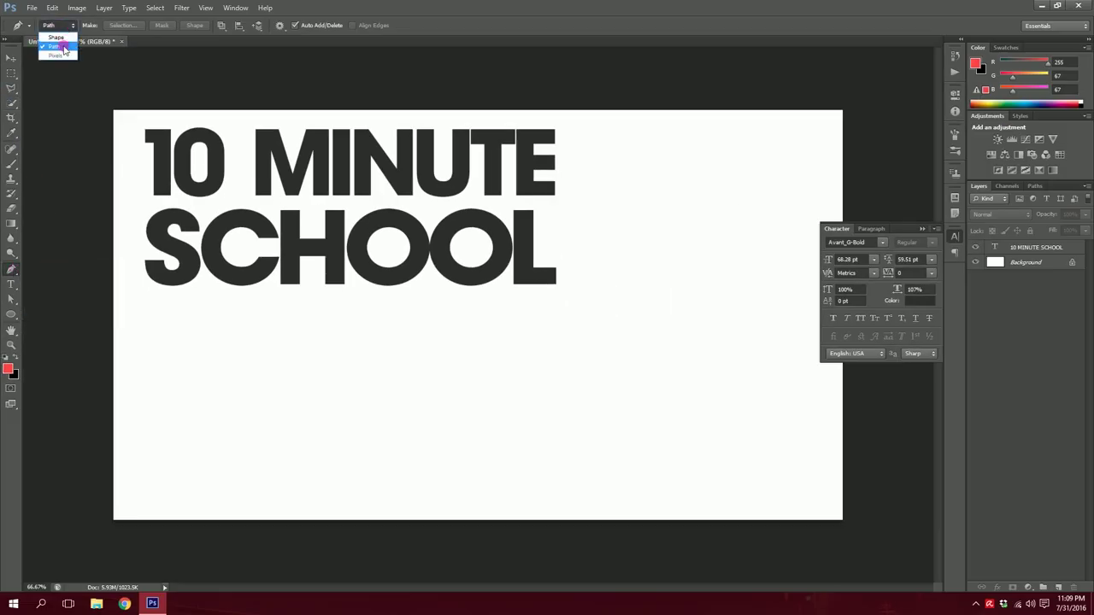
left_click(63, 49)
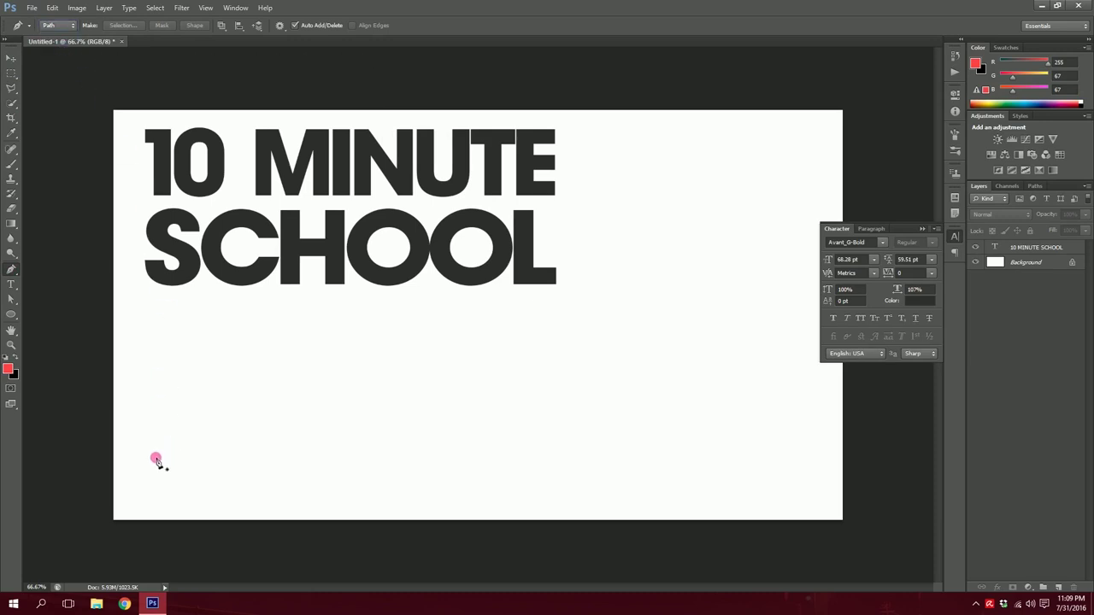
- Draw a wavy open path from the lower-left, rising sharply at the right edge
left_click_drag(168, 449, 188, 437)
left_click(537, 399)
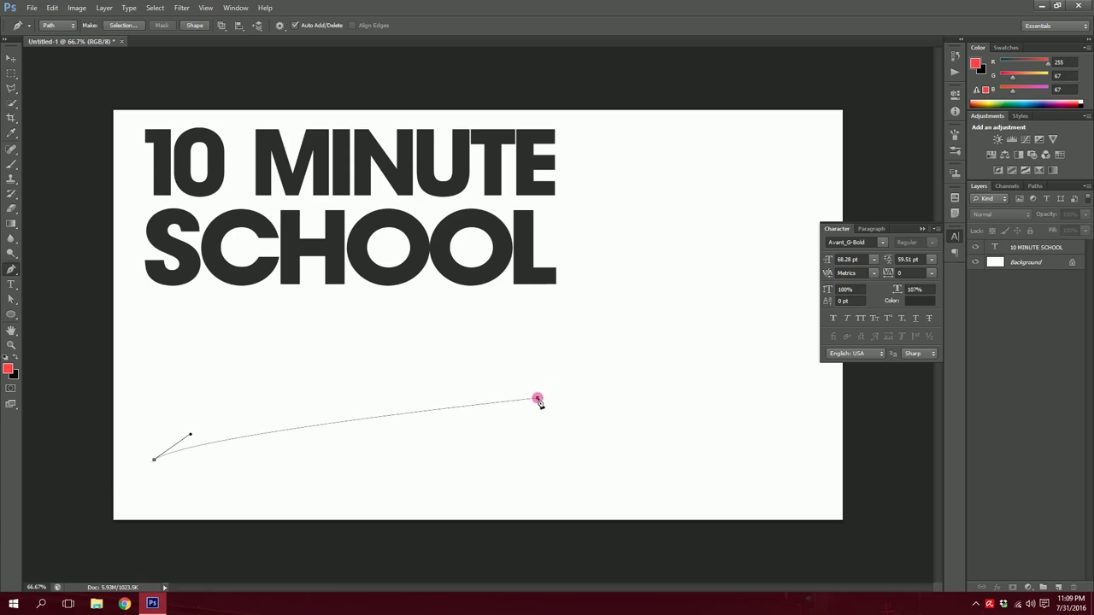
mouse_move(539, 400)
left_mouse_down()
mouse_move(596, 456)
mouse_move(665, 443)
left_mouse_up()
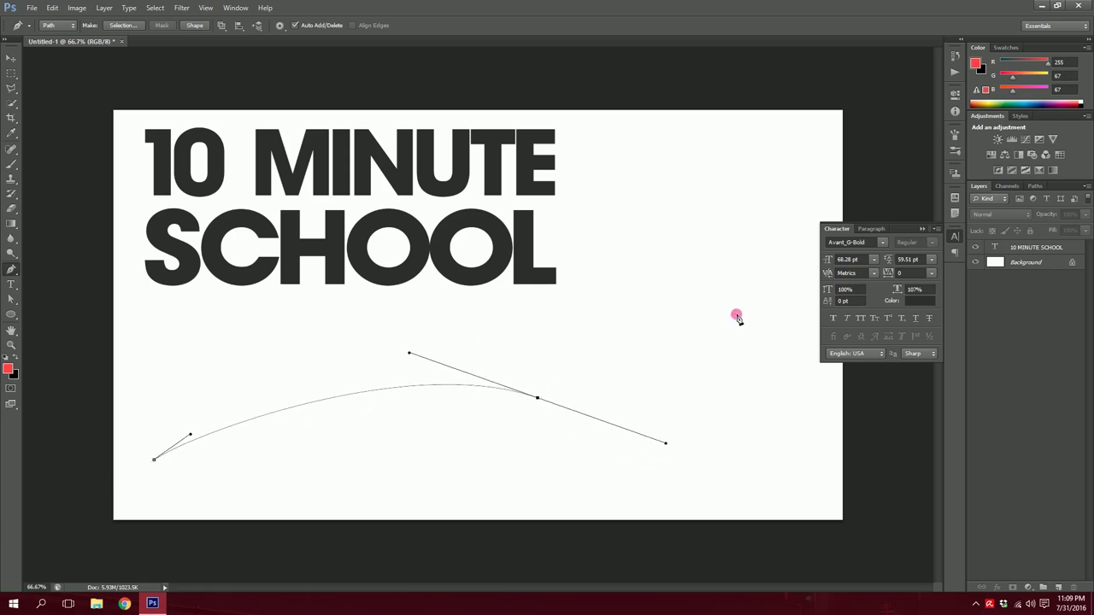
left_click_drag(777, 283, 798, 199)
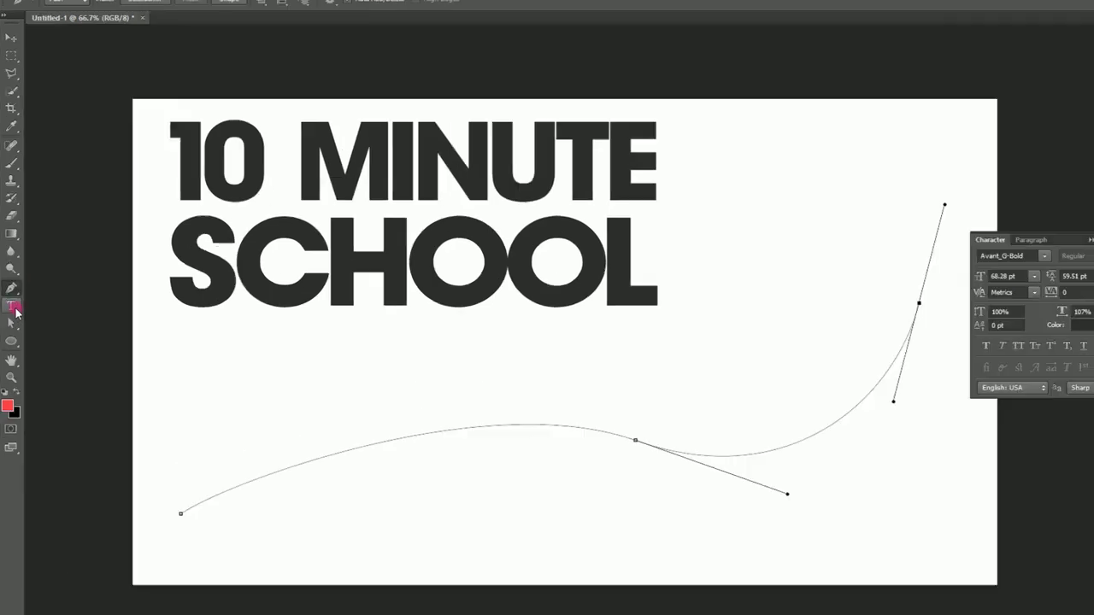
left_click(13, 286)
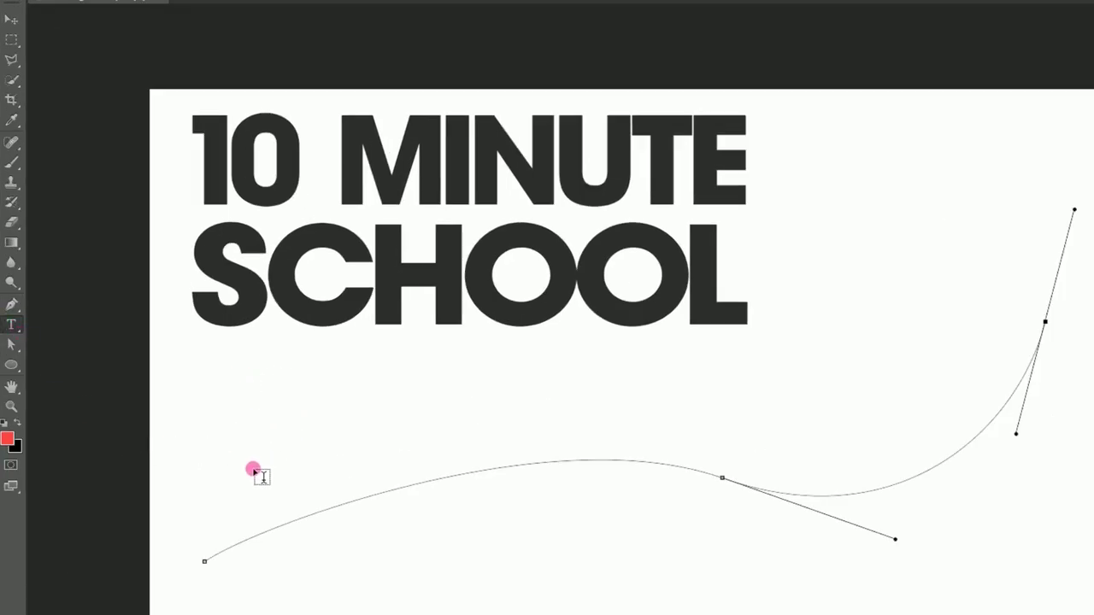
- Type 'LEARN PRACTICE PROGRESS' along the curved path and commit it
left_click(260, 534)
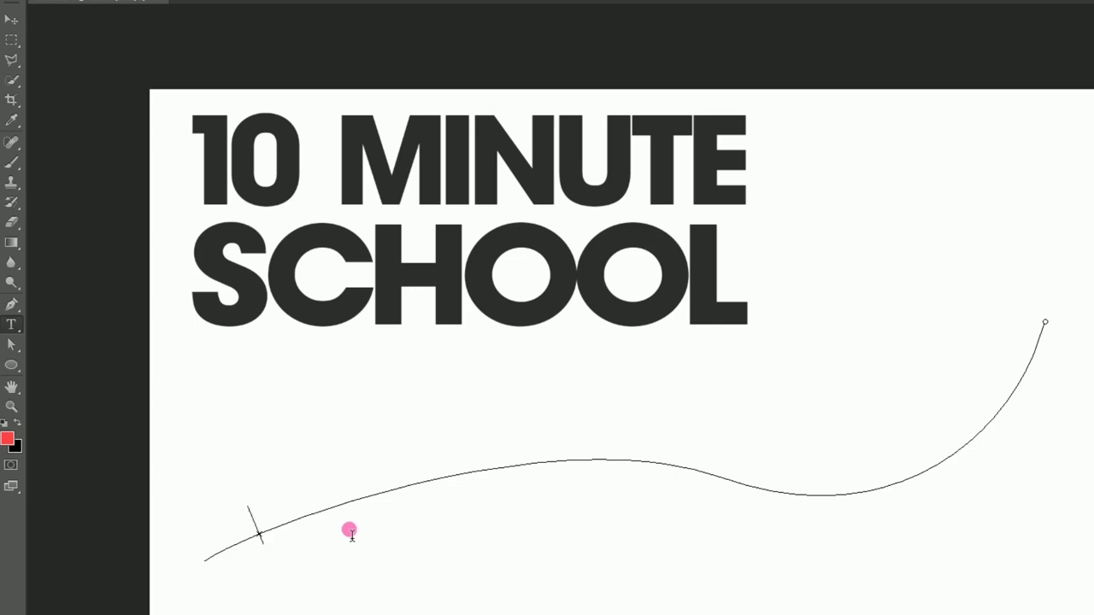
type("LEARN")
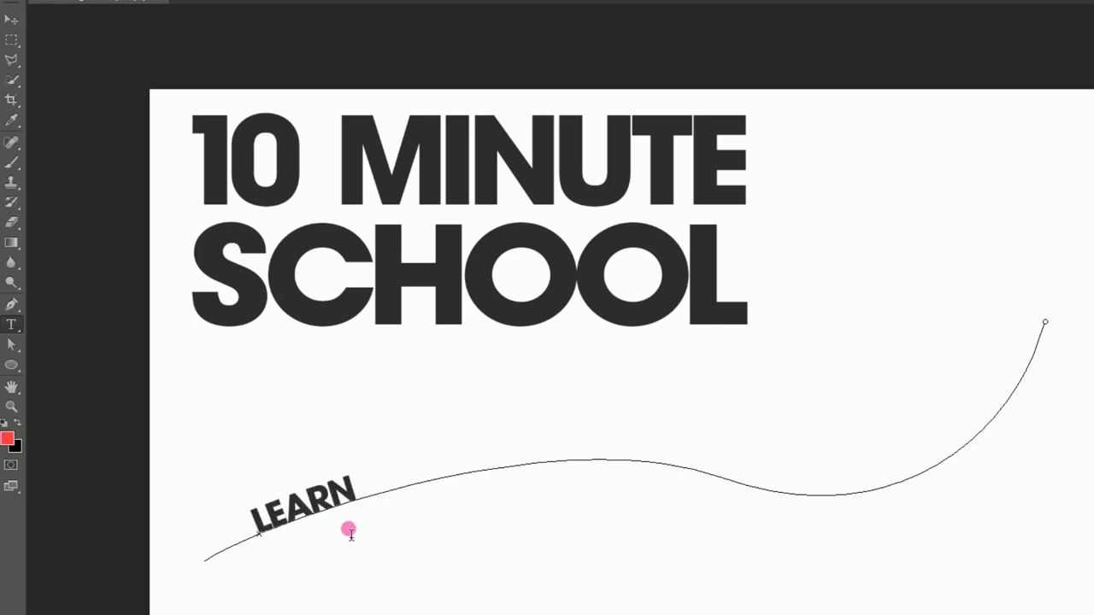
type(" PRACTICE PROGRESS")
key("ctrl+Return")
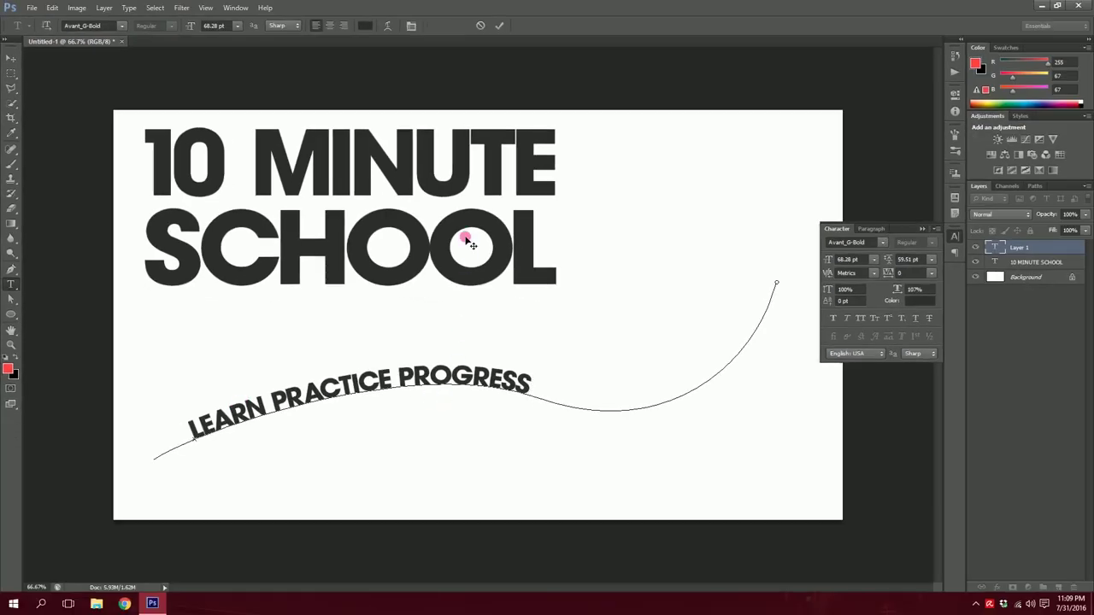
- Select the path text and enlarge it to 120.28 pt
mouse_move(194, 430)
left_mouse_down()
mouse_move(361, 398)
mouse_move(549, 391)
left_mouse_up()
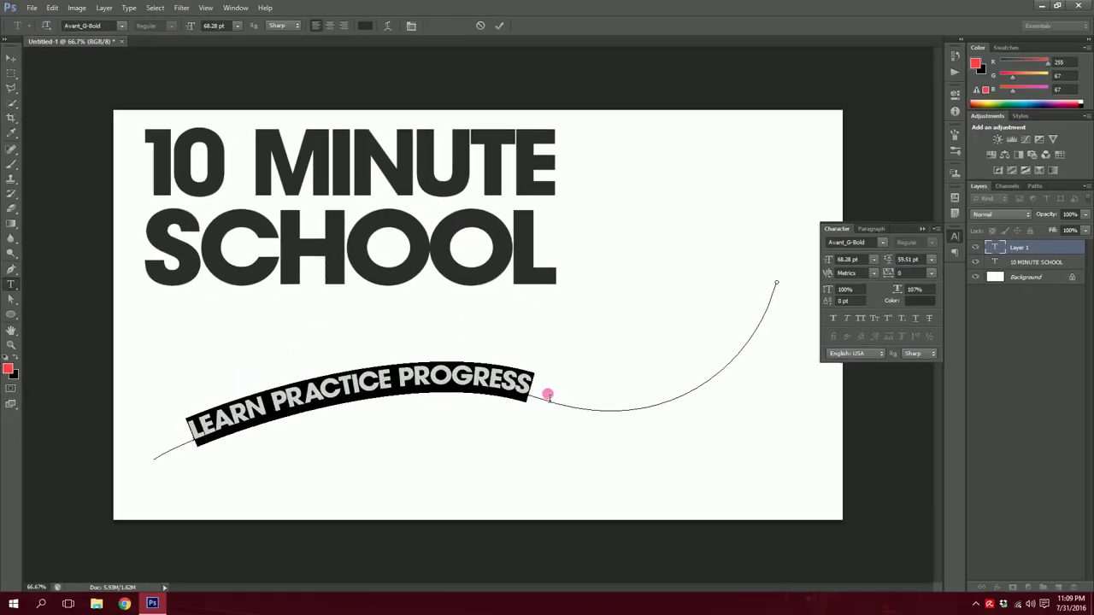
left_click_drag(190, 25, 224, 26)
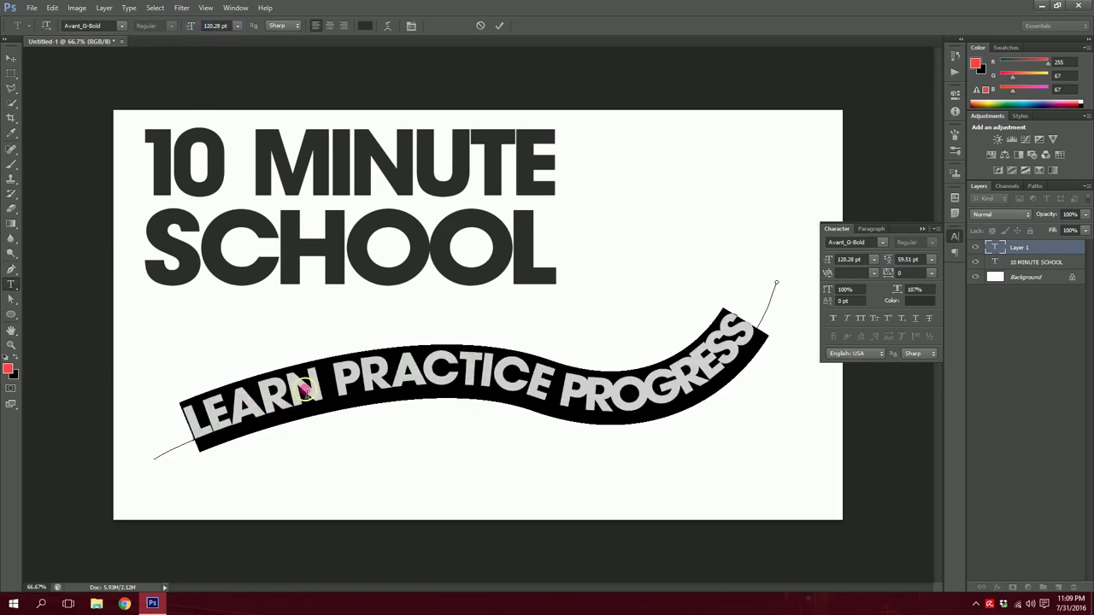
left_click(325, 395)
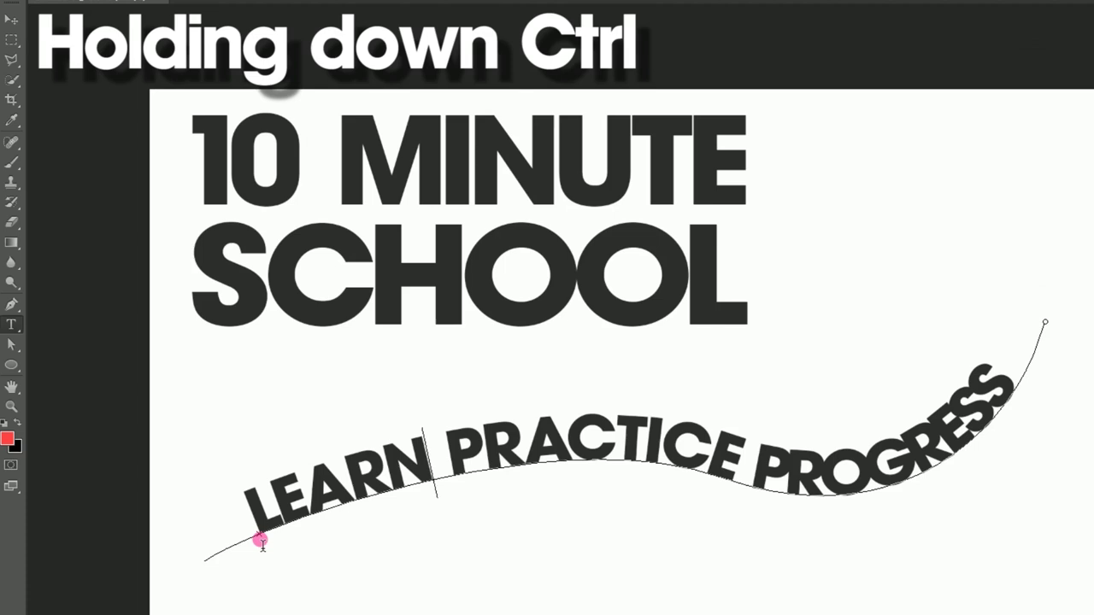
- Slide the tagline's start marker along the curve so the text reads upright above the wave
left_click_drag(261, 542, 271, 545)
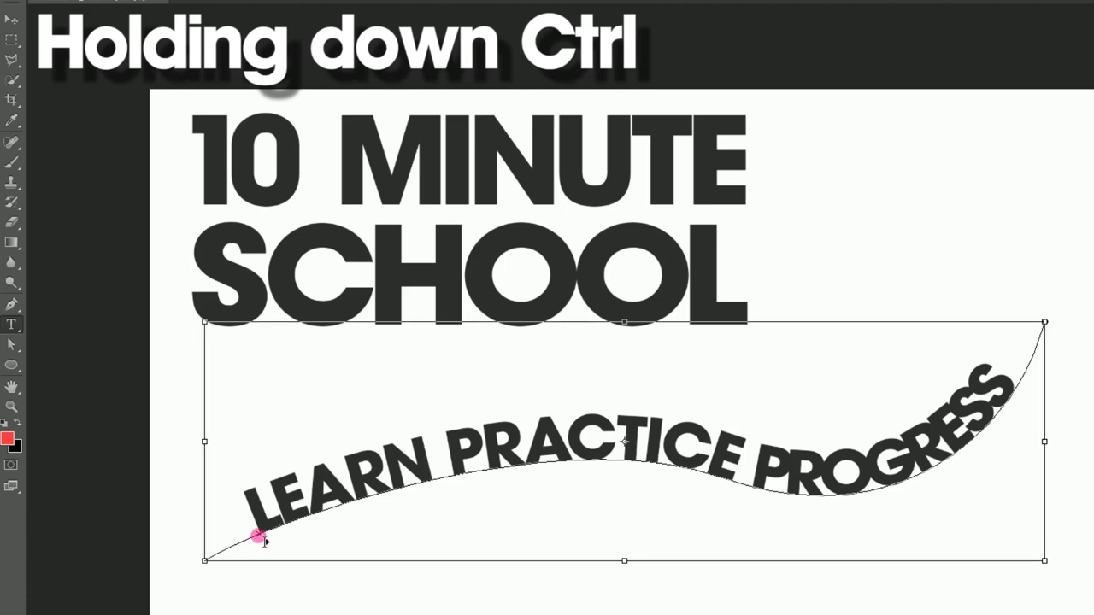
mouse_move(270, 546)
left_mouse_down()
mouse_move(381, 506)
mouse_move(255, 526)
mouse_move(260, 547)
left_mouse_up()
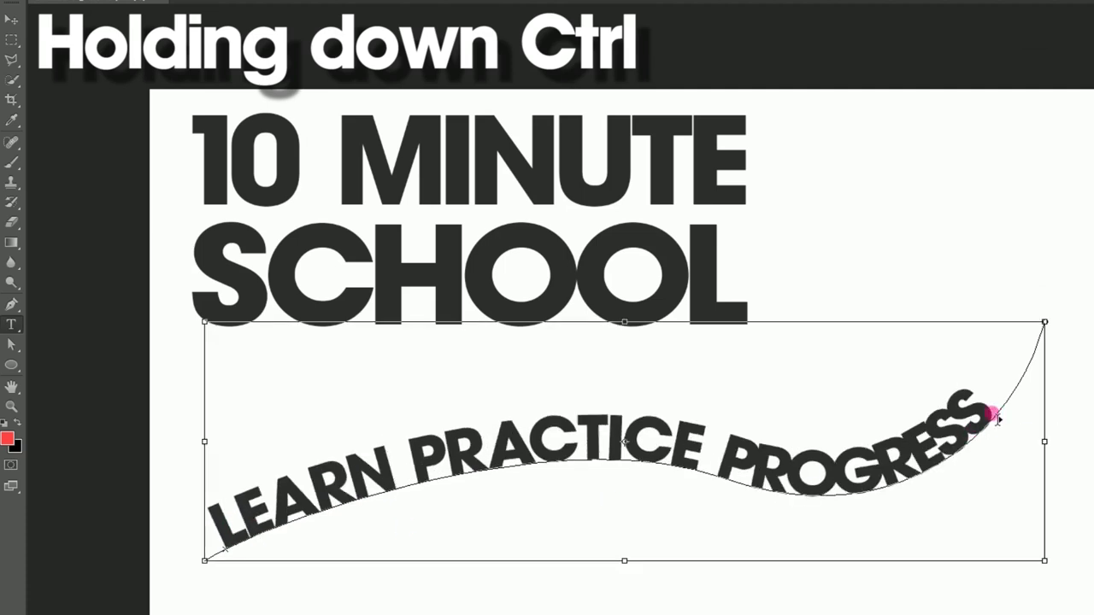
mouse_move(974, 436)
left_mouse_down()
mouse_move(1025, 382)
mouse_move(1032, 389)
mouse_move(909, 476)
left_mouse_up()
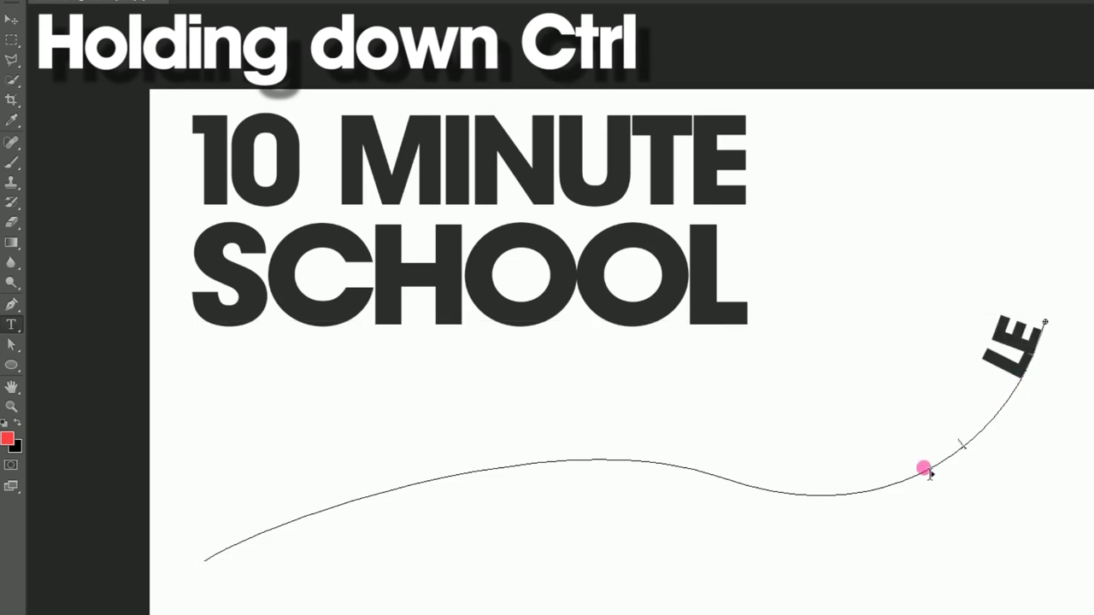
mouse_move(279, 531)
left_mouse_down()
mouse_move(244, 532)
mouse_move(436, 510)
left_mouse_up()
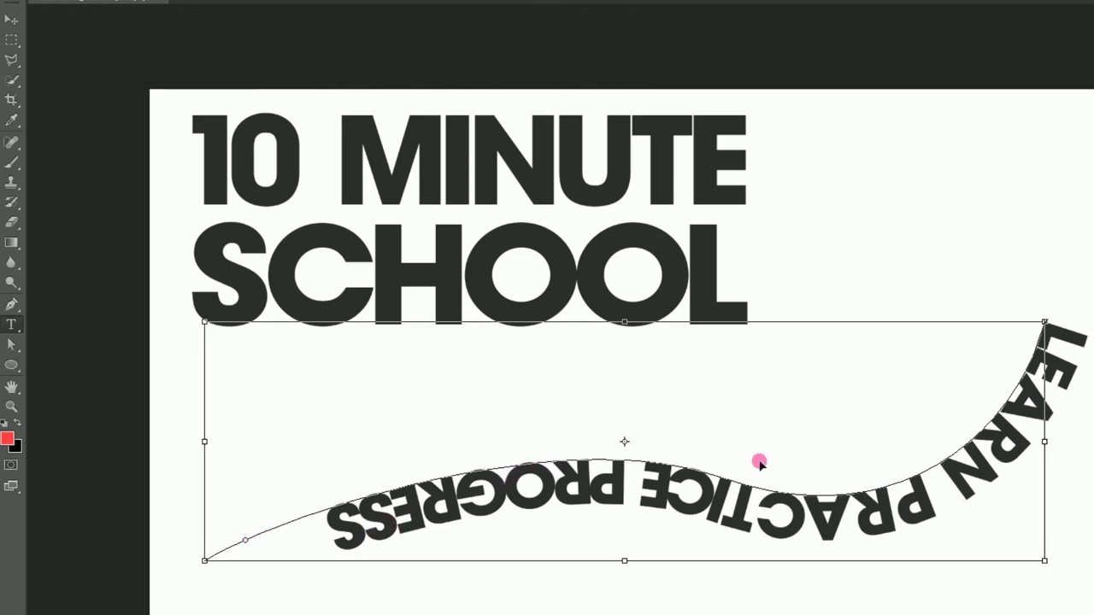
mouse_move(245, 549)
left_mouse_down()
mouse_move(245, 527)
mouse_move(244, 557)
mouse_move(227, 518)
left_mouse_up()
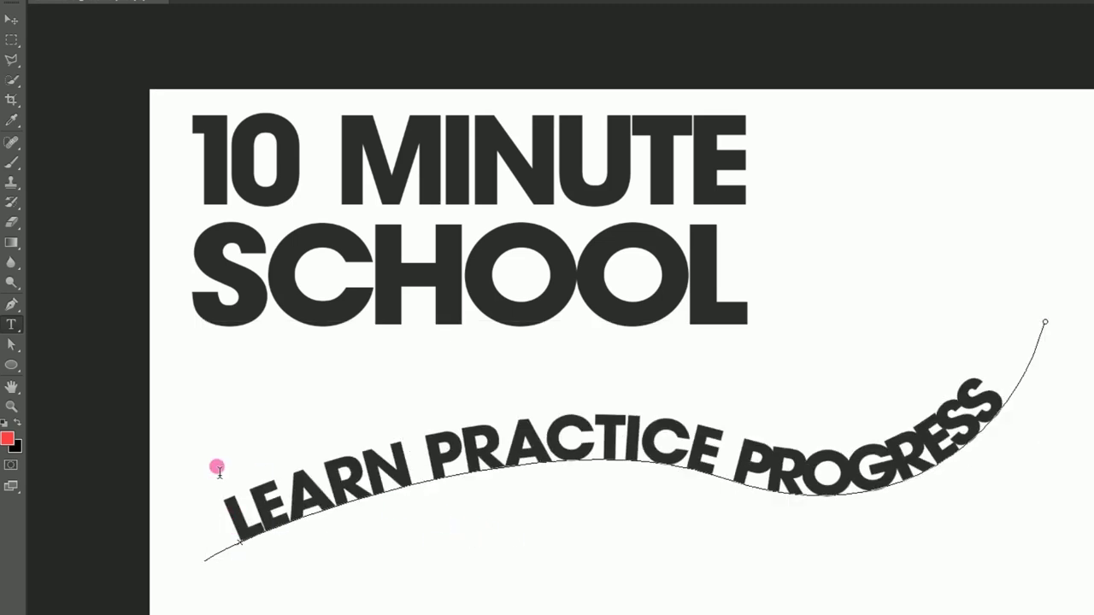
left_click(10, 366)
- Draw a circular path at the poster's upper right with the Ellipse Tool in Path mode
left_click_drag(9, 376, 75, 395)
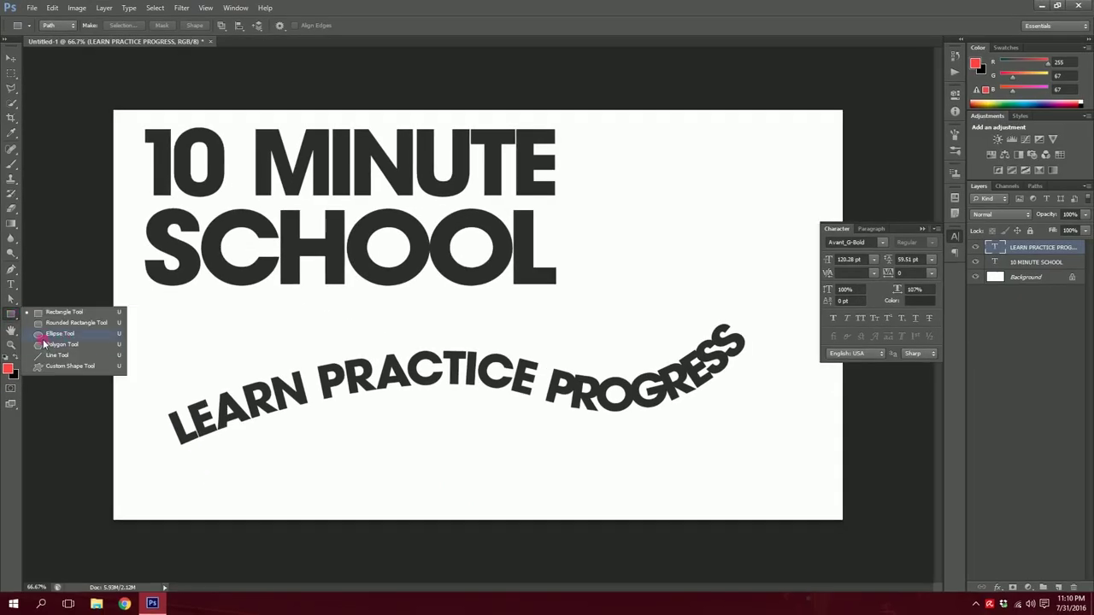
left_click(41, 337)
left_click(56, 25)
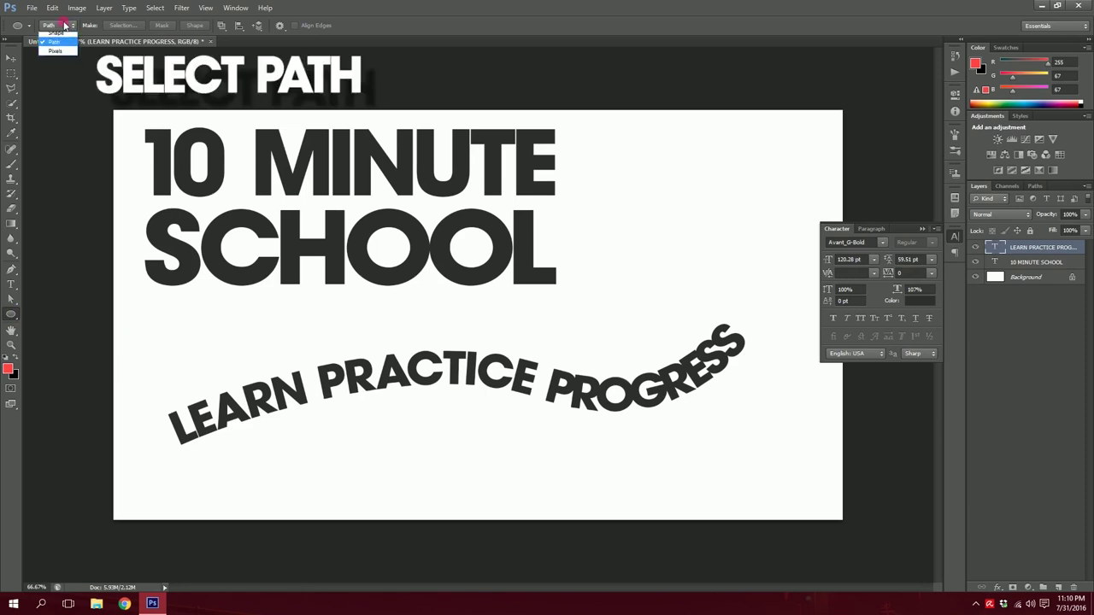
left_click(59, 47)
left_click_drag(666, 158, 775, 265)
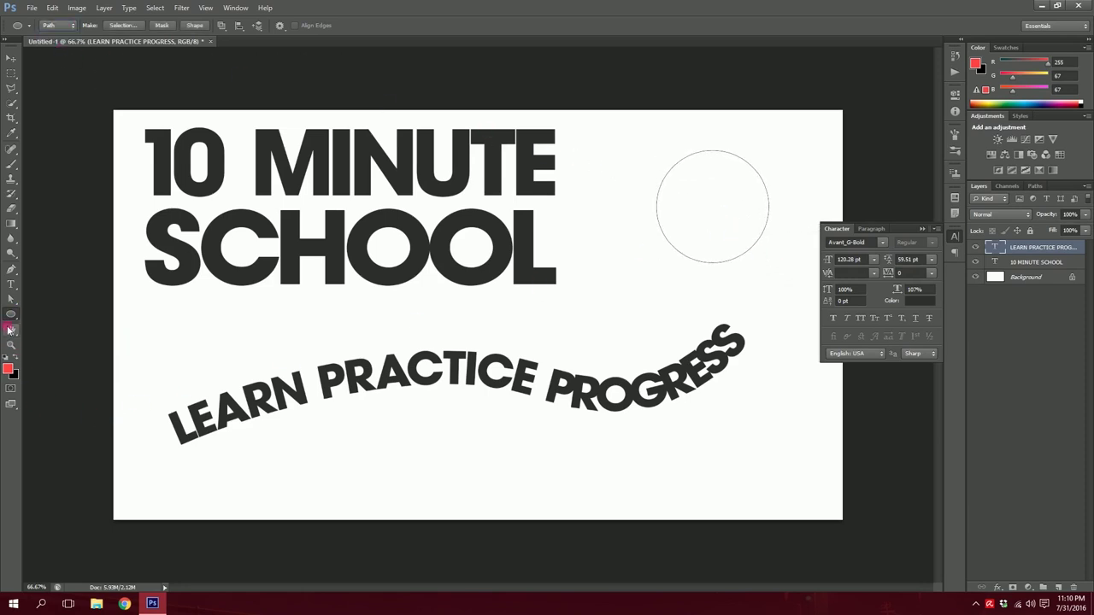
- Type 'don't forget to subscribe!' around the circle and commit it
left_click(8, 286)
left_click(710, 152)
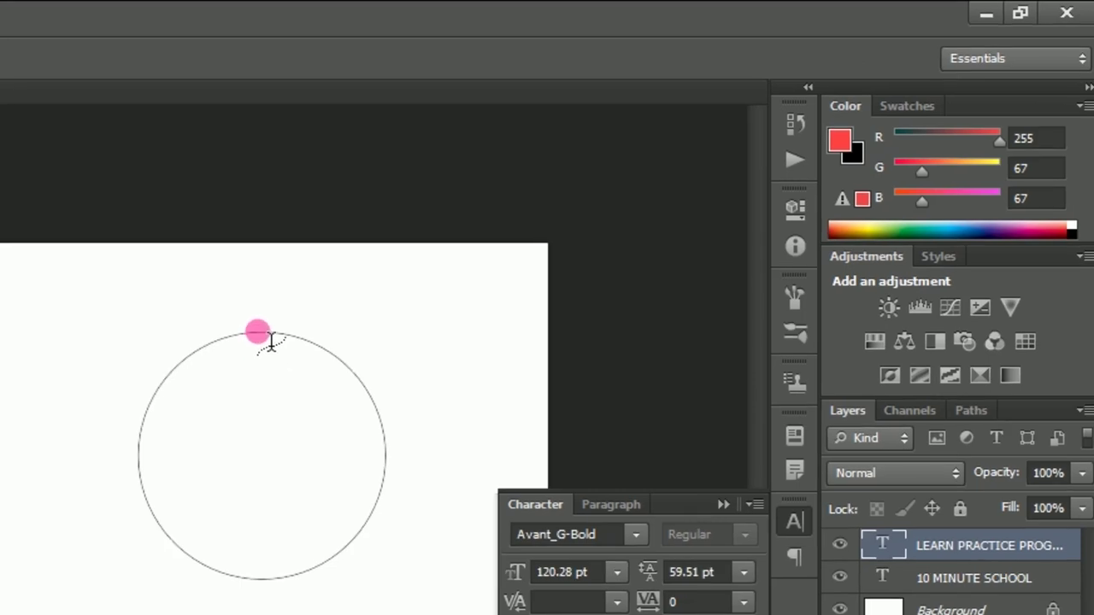
left_click(258, 331)
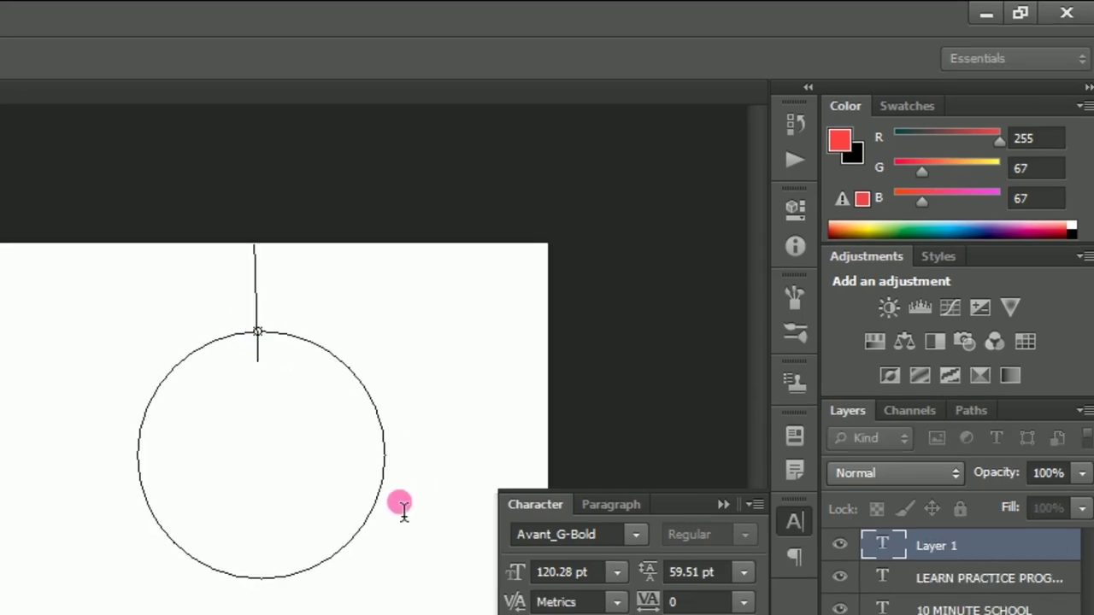
type("do")
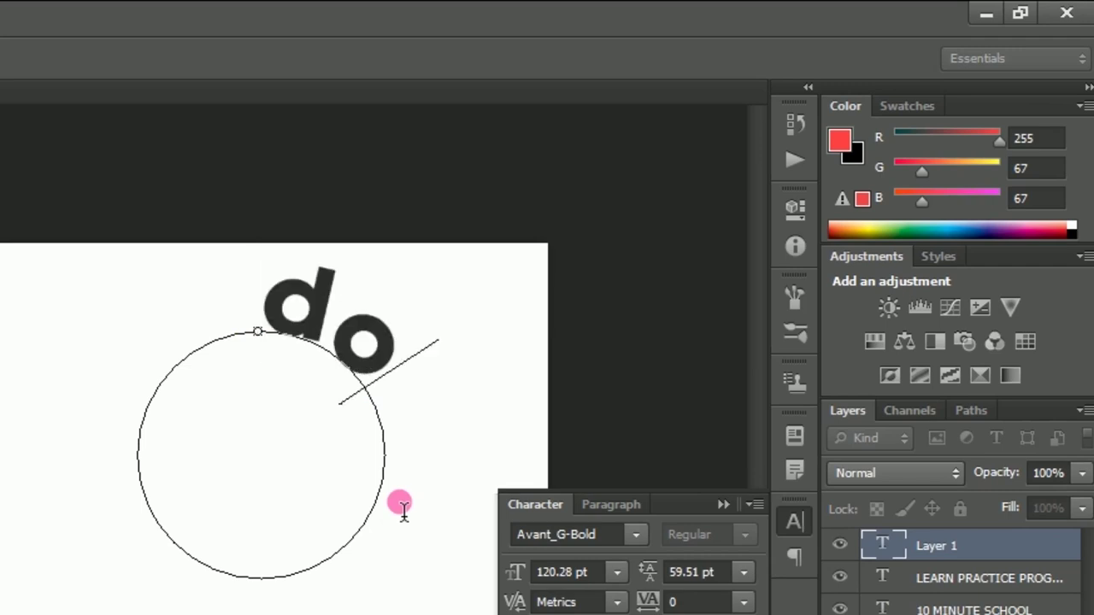
type("m")
key("BackSpace")
type("n")
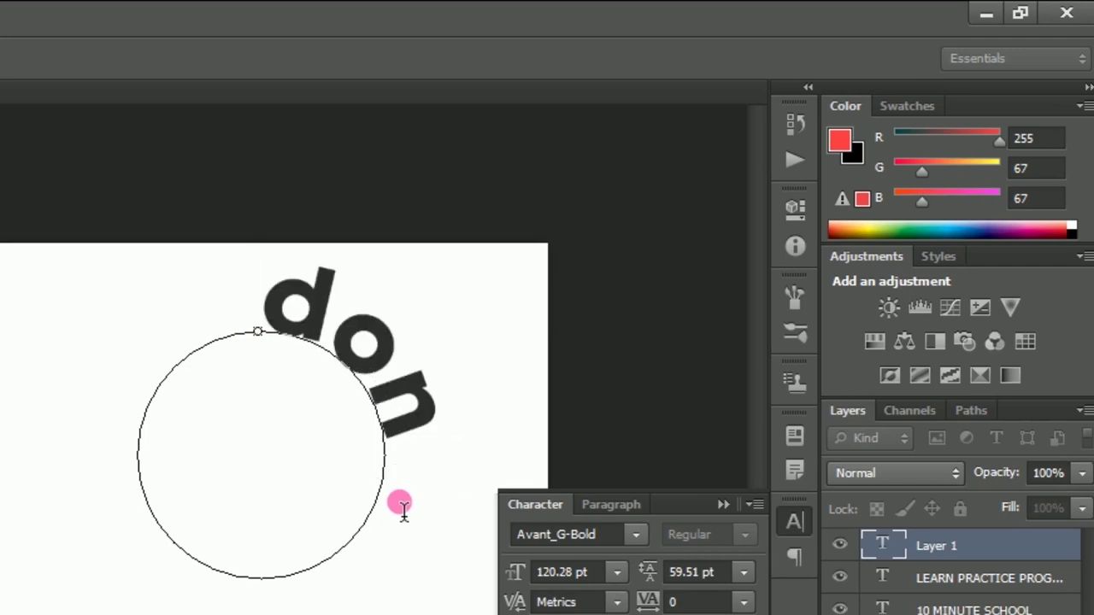
type("'t forge")
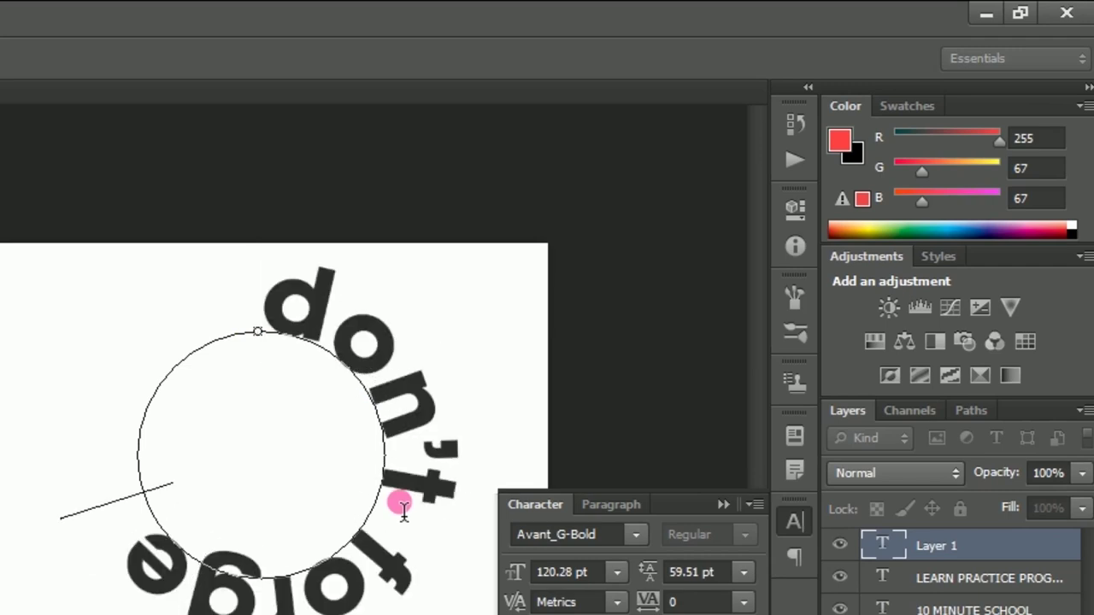
type("t to s")
key("BackSpace")
key("BackSpace")
key("ctrl+Return")
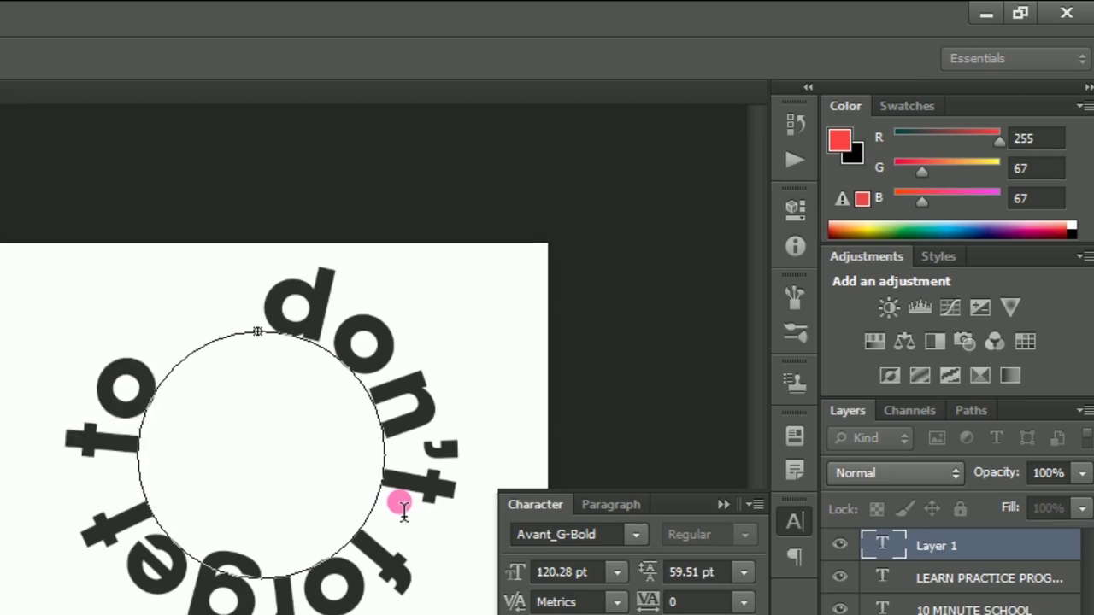
- Select all the circular text and reduce it to 76.28 pt
key("ctrl+a")
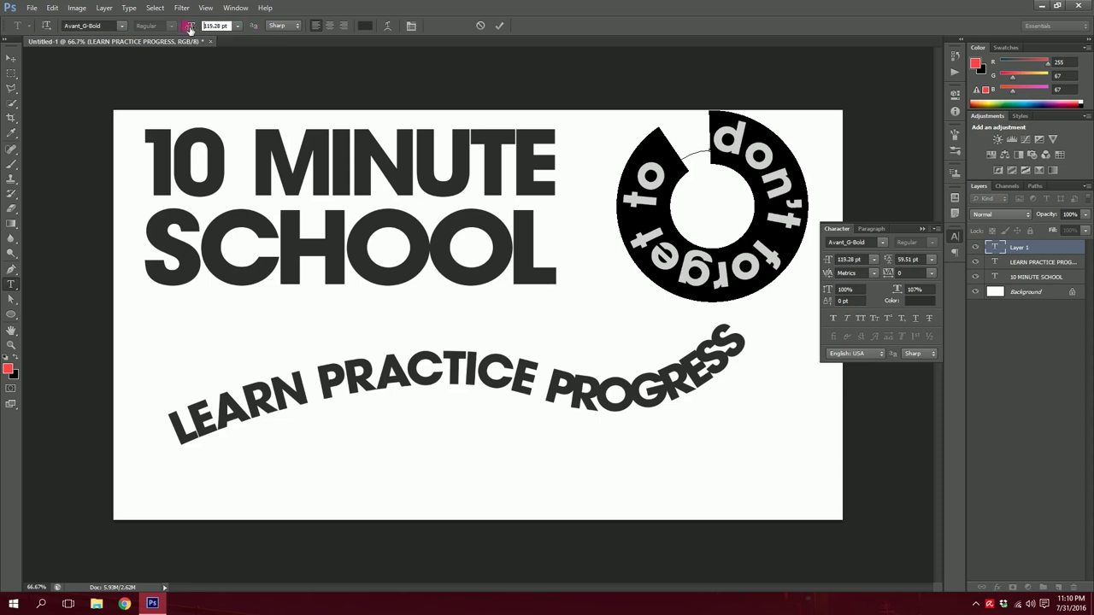
left_click_drag(189, 27, 180, 30)
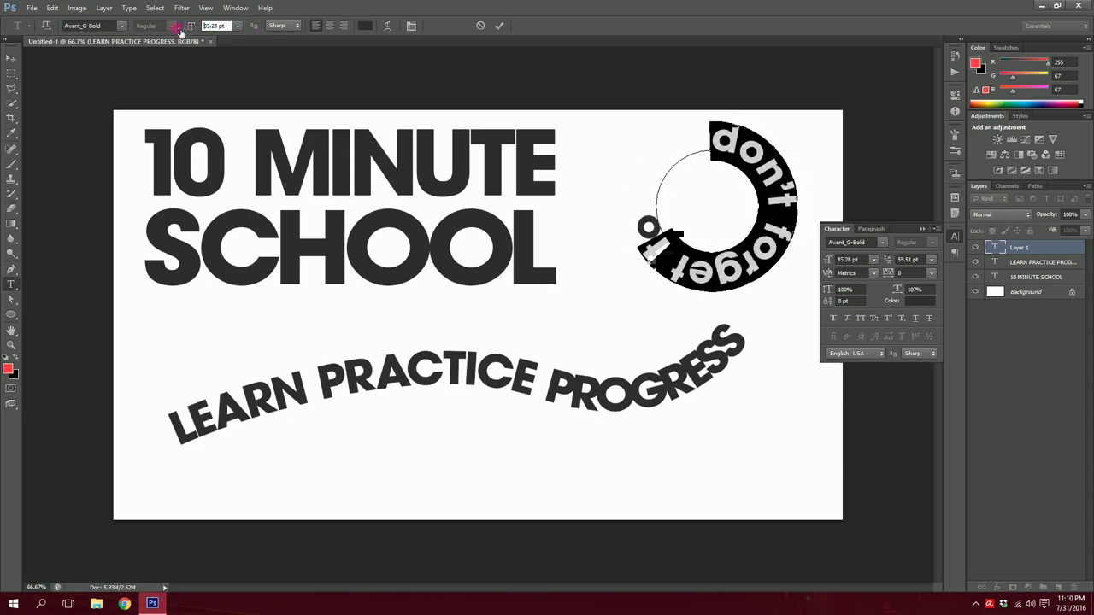
left_click_drag(193, 30, 198, 27)
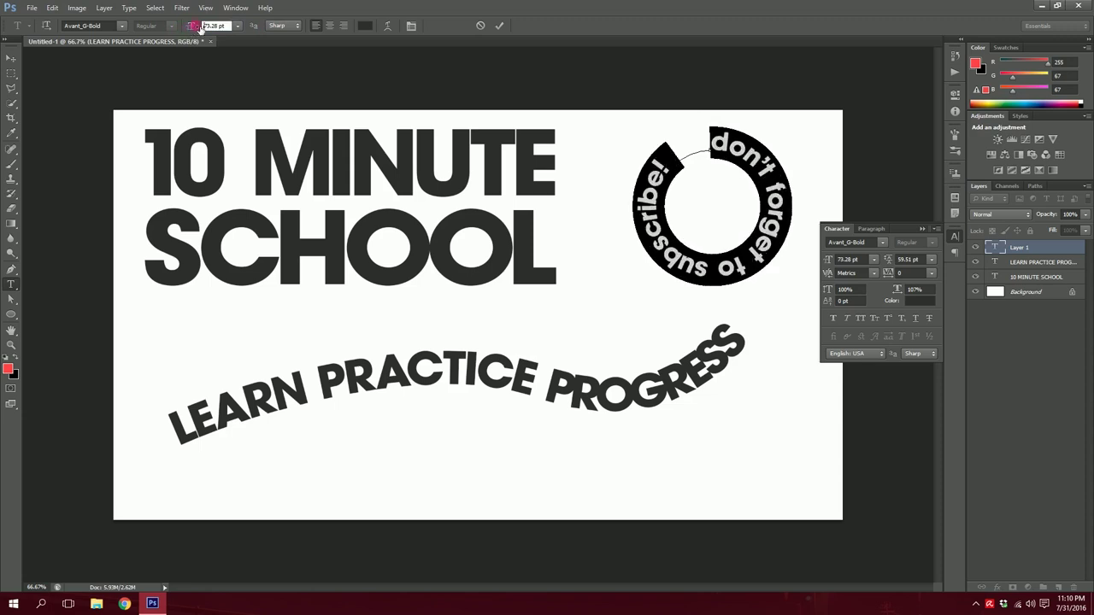
left_click(500, 26)
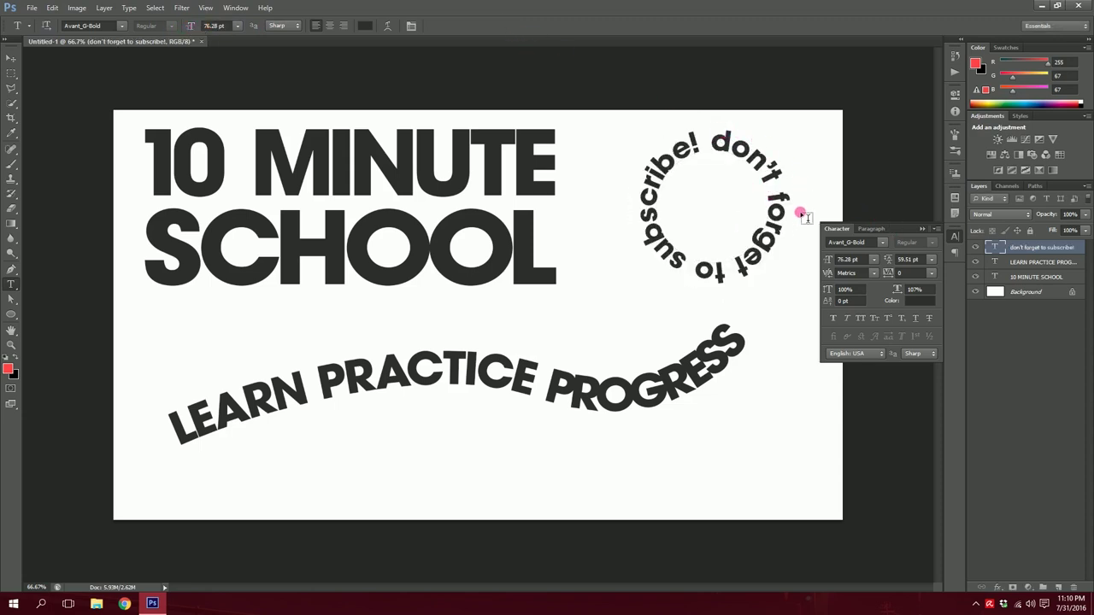
- Cancel the Ellipse Tool's Create Ellipse dialog without drawing, then bring up the File menu
left_click(11, 59)
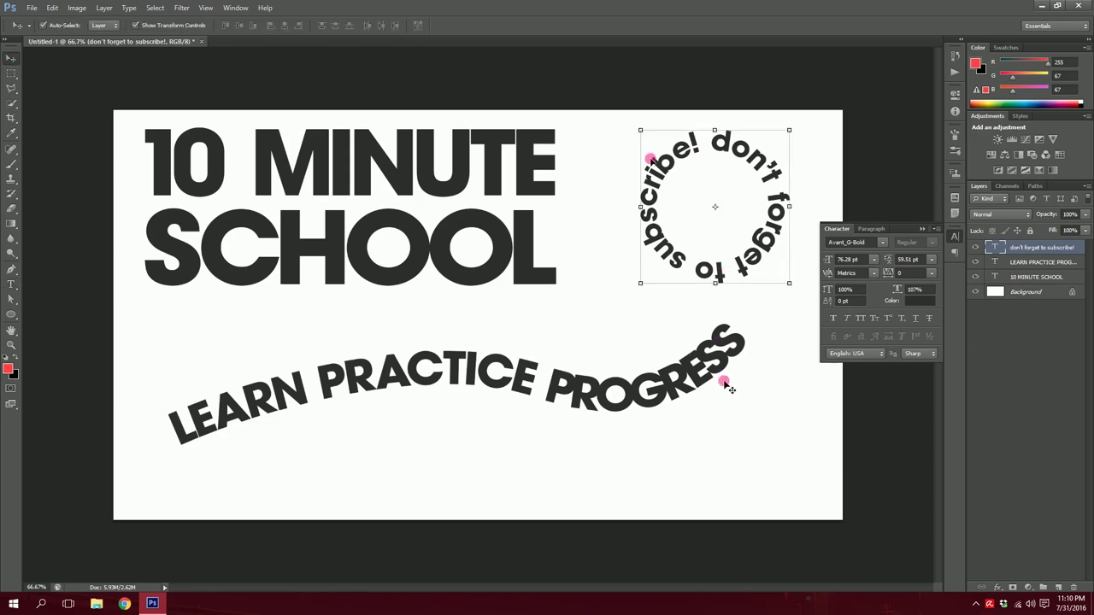
left_click(10, 315)
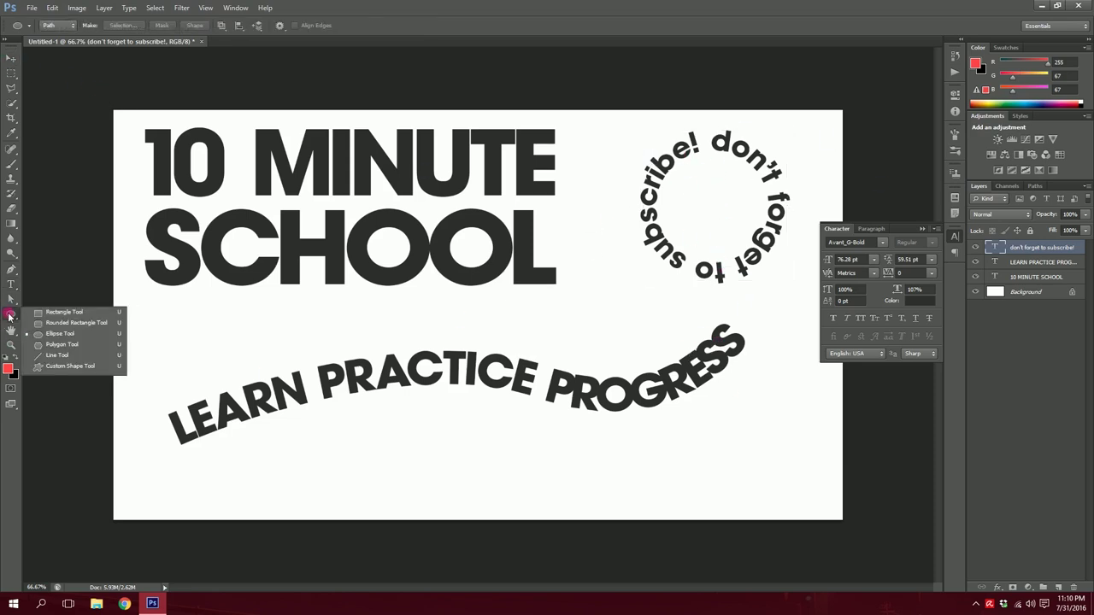
left_click(59, 334)
left_click(526, 411)
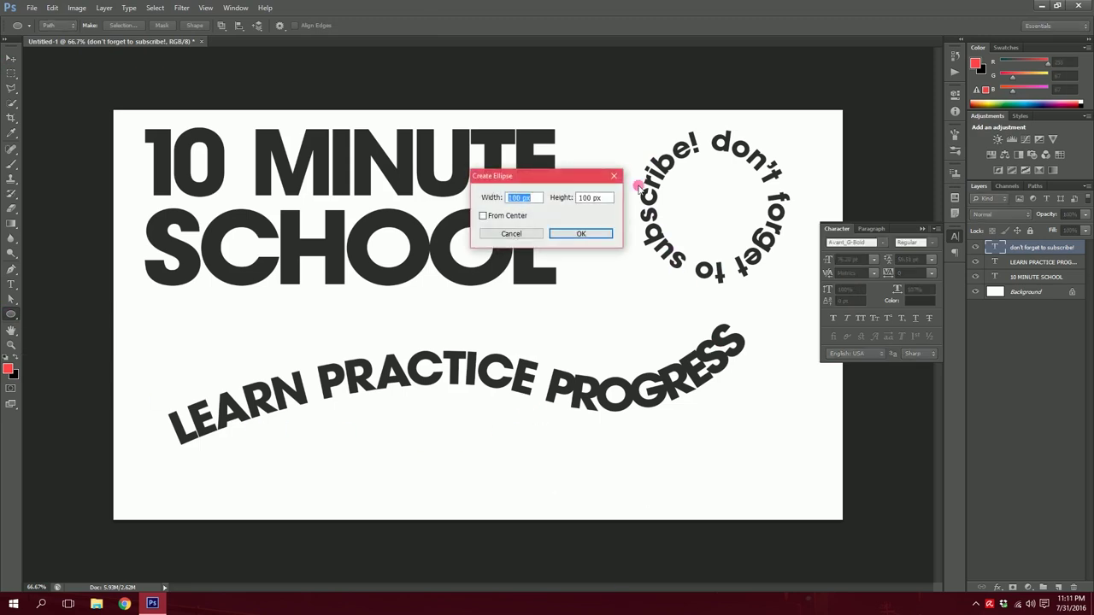
key("Escape")
left_click(604, 143)
left_click(613, 176)
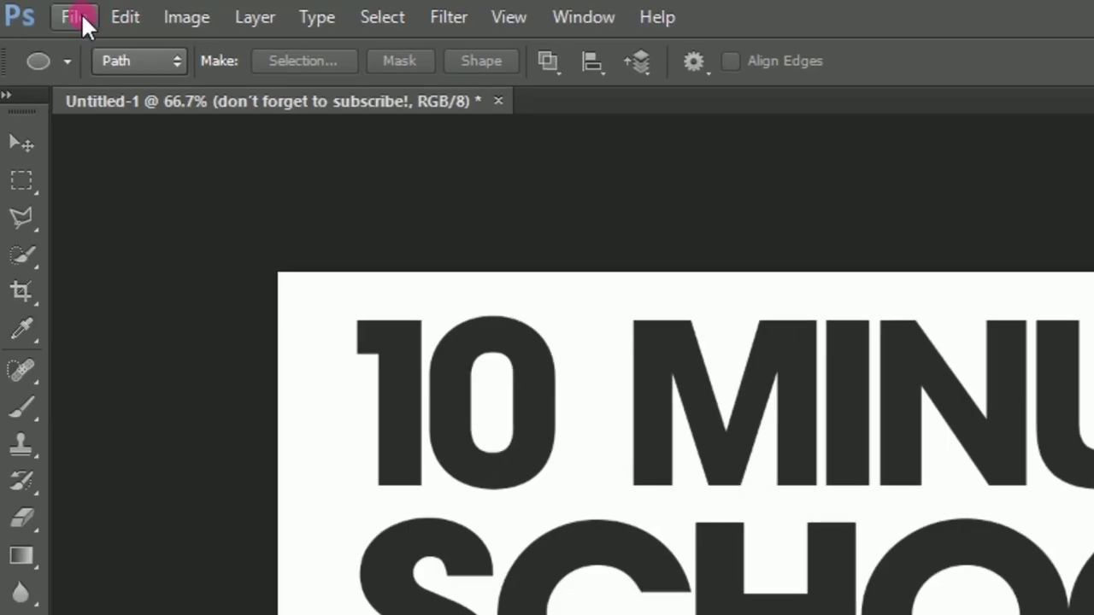
left_click(32, 8)
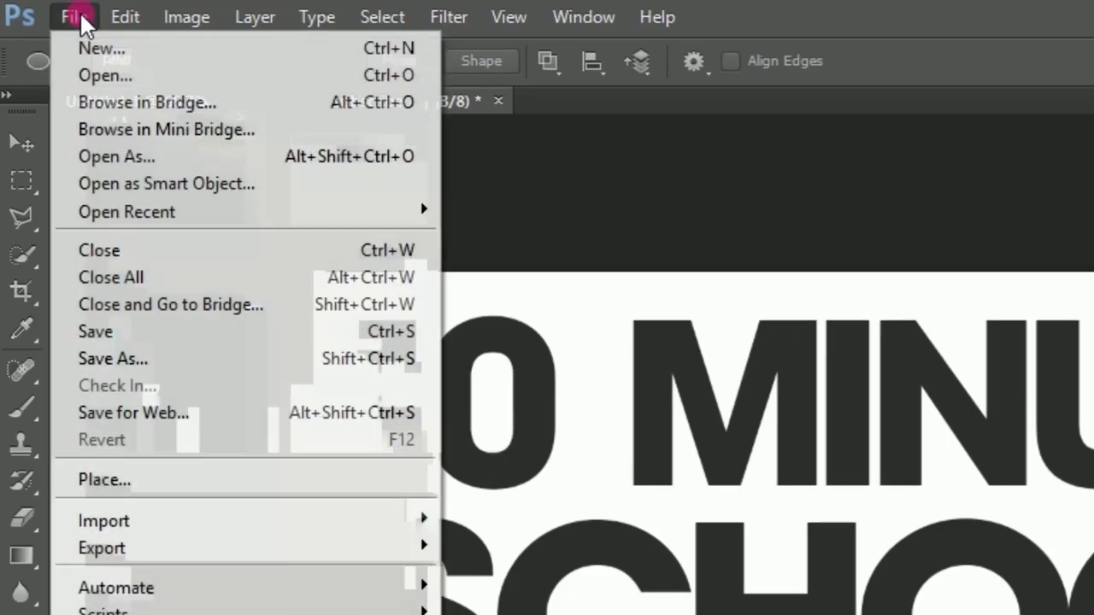
- Open Slidebean-Presentation-Software.jpg, compare it with Untitled-1, and return to it with the Move tool
left_click(40, 30)
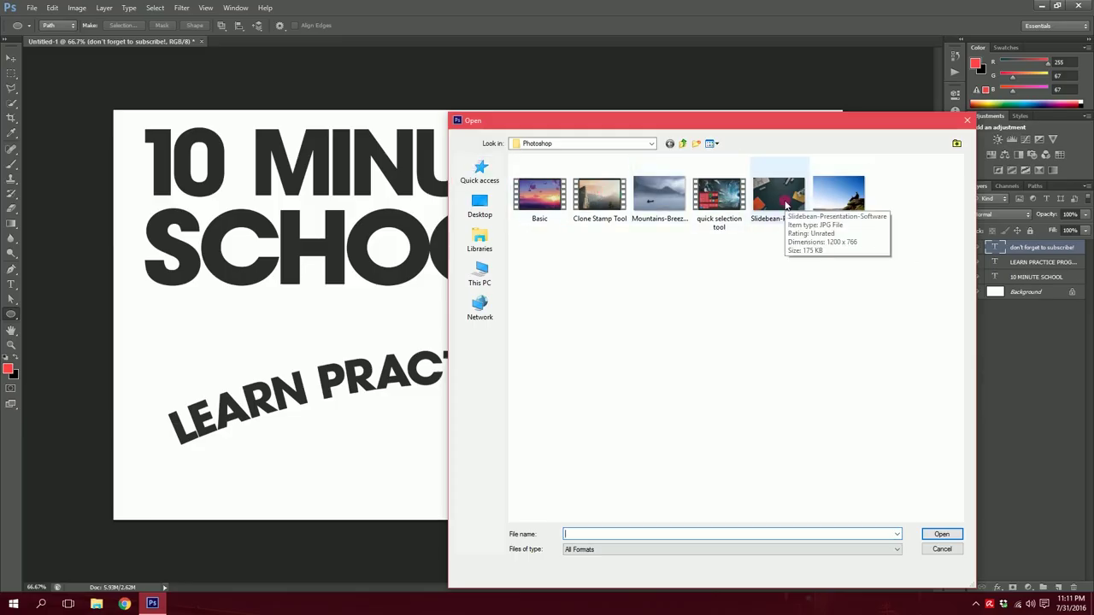
double_click(782, 201)
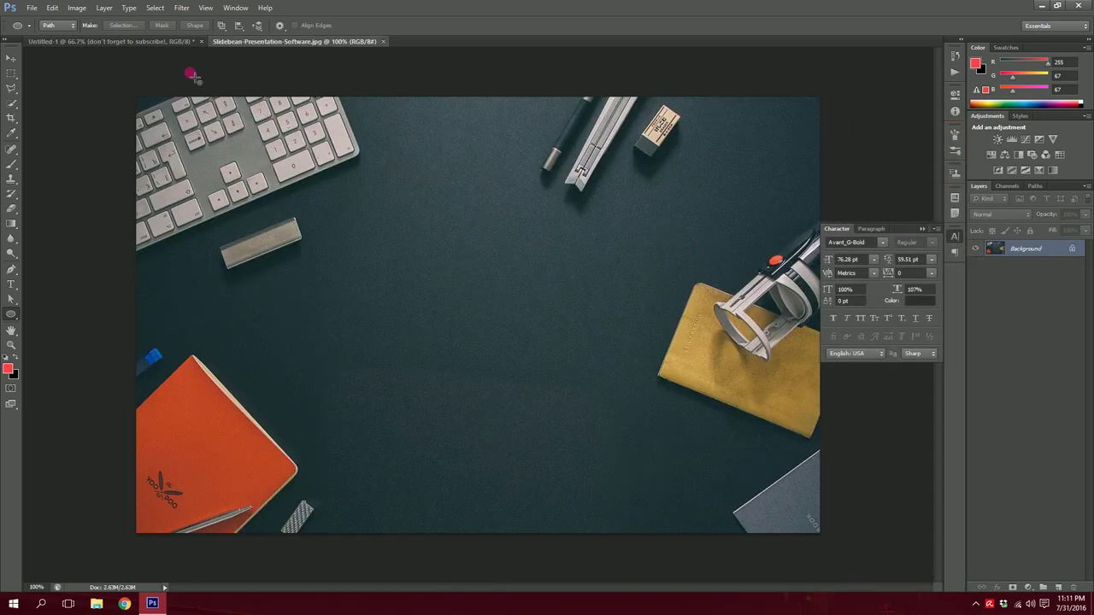
left_click(84, 41)
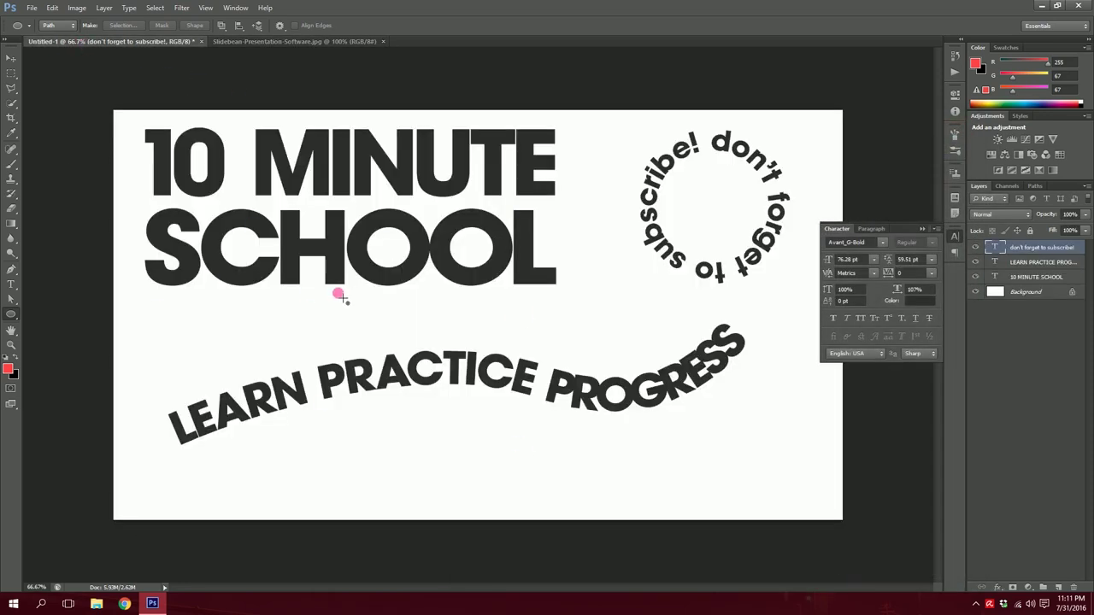
left_click(291, 41)
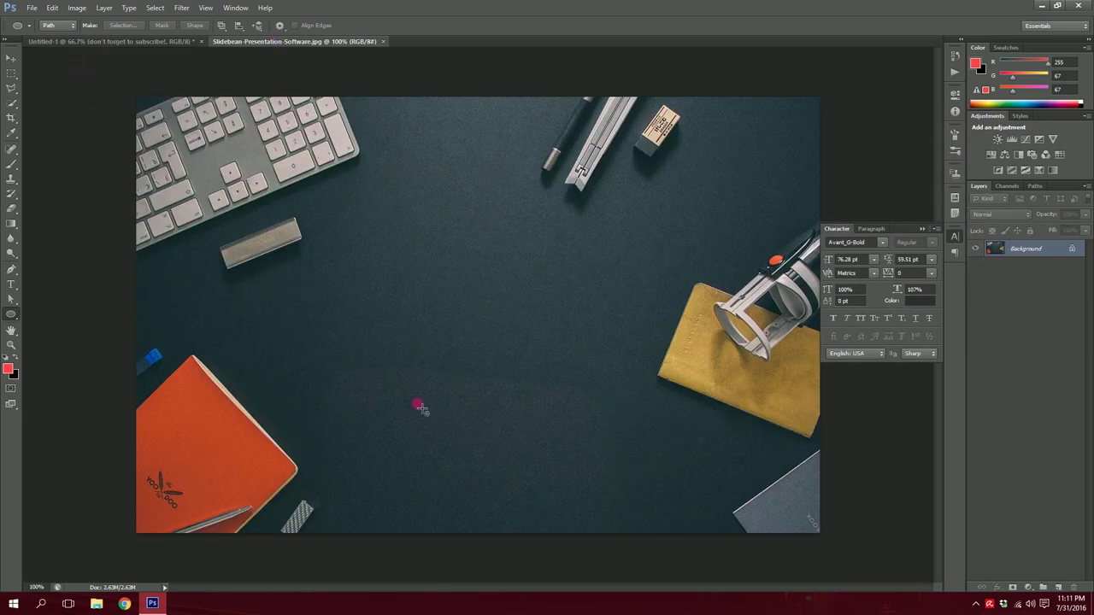
left_click(12, 58)
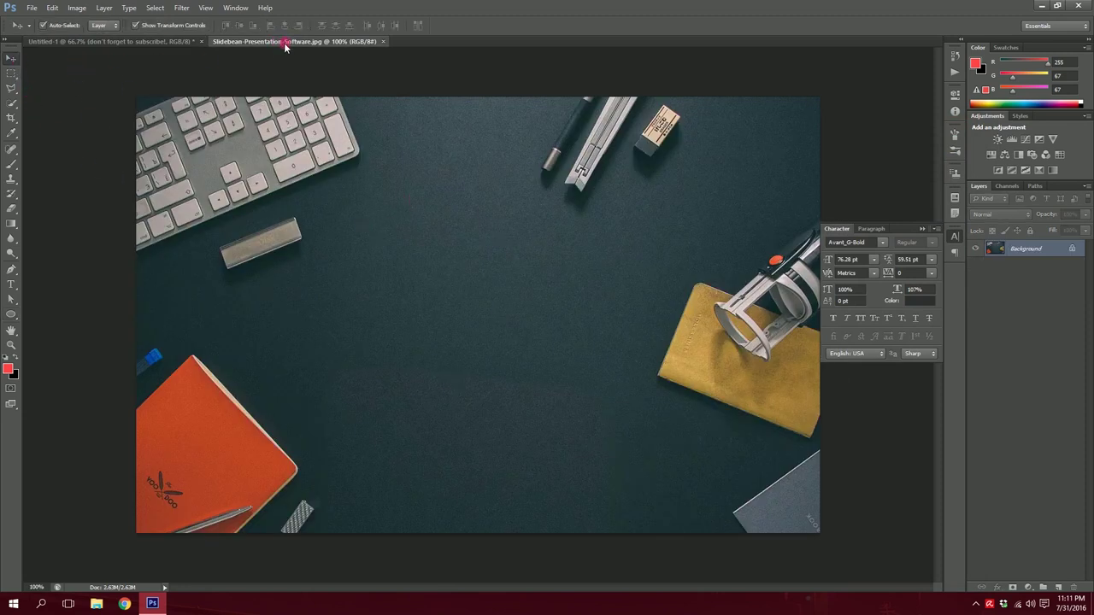
- Drag the desk photo onto the poster as a new layer
left_click_drag(285, 43, 454, 302)
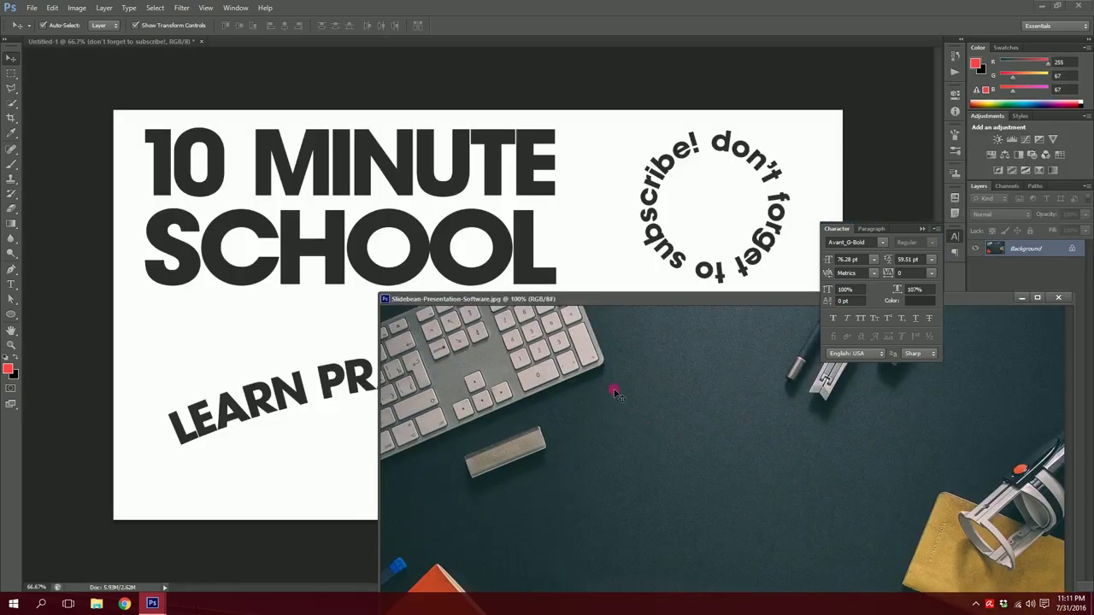
left_click_drag(760, 518, 408, 280)
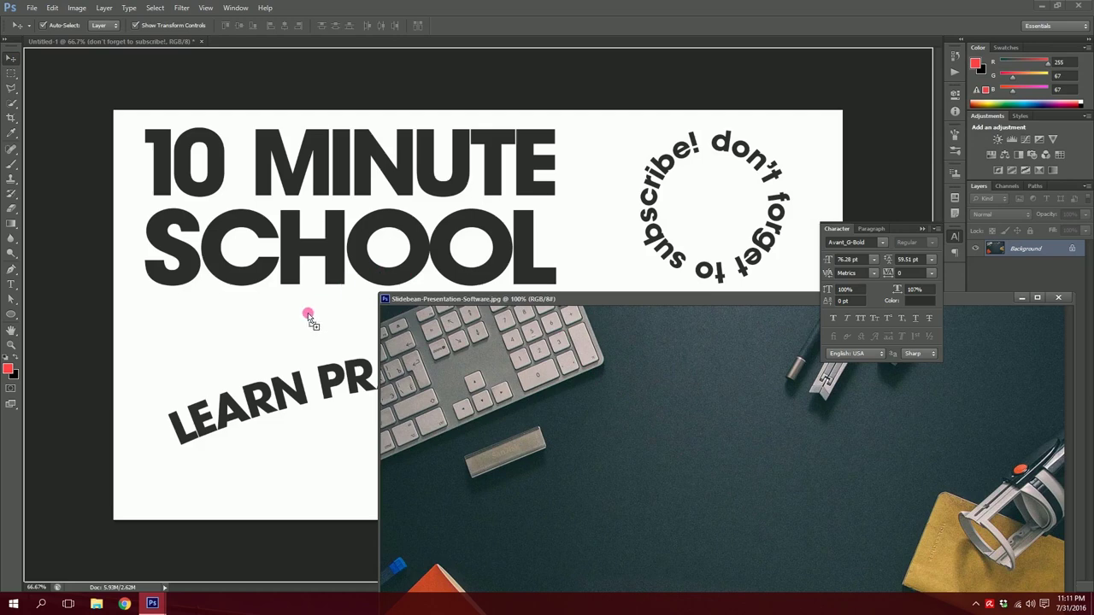
left_click_drag(310, 316, 310, 315)
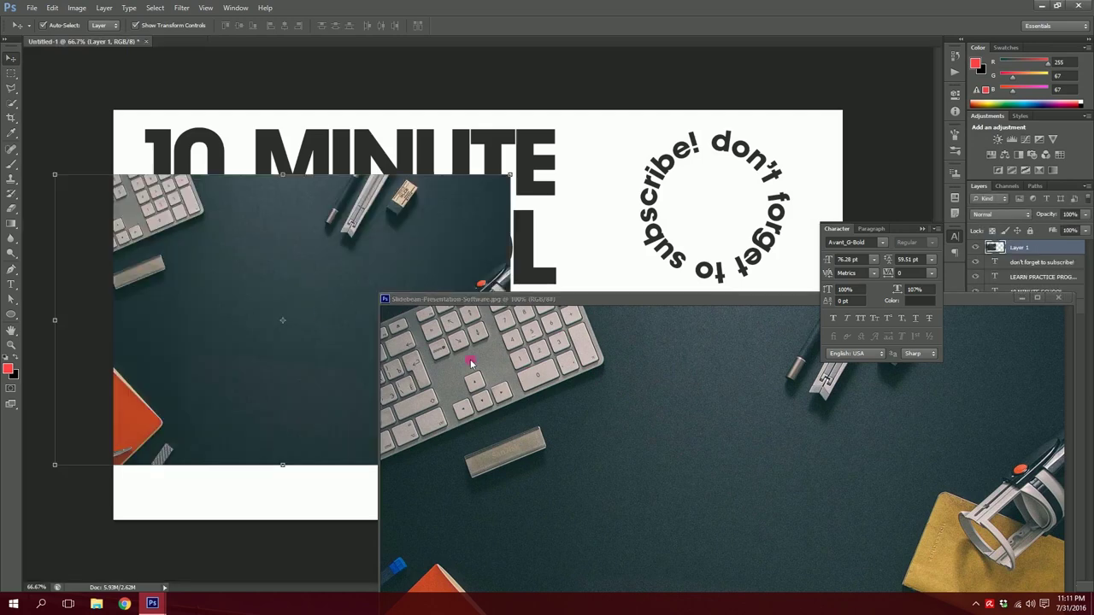
left_click_drag(295, 383, 303, 348)
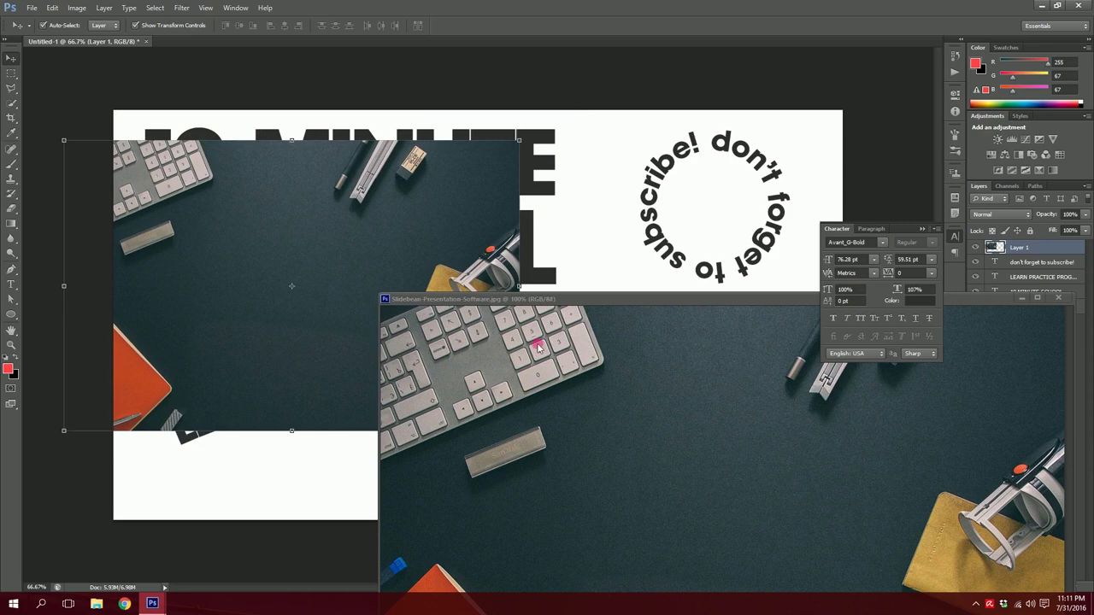
- Close the photo window, collapse the Character panel, and move Layer 1 to the lower-right
left_click(1061, 301)
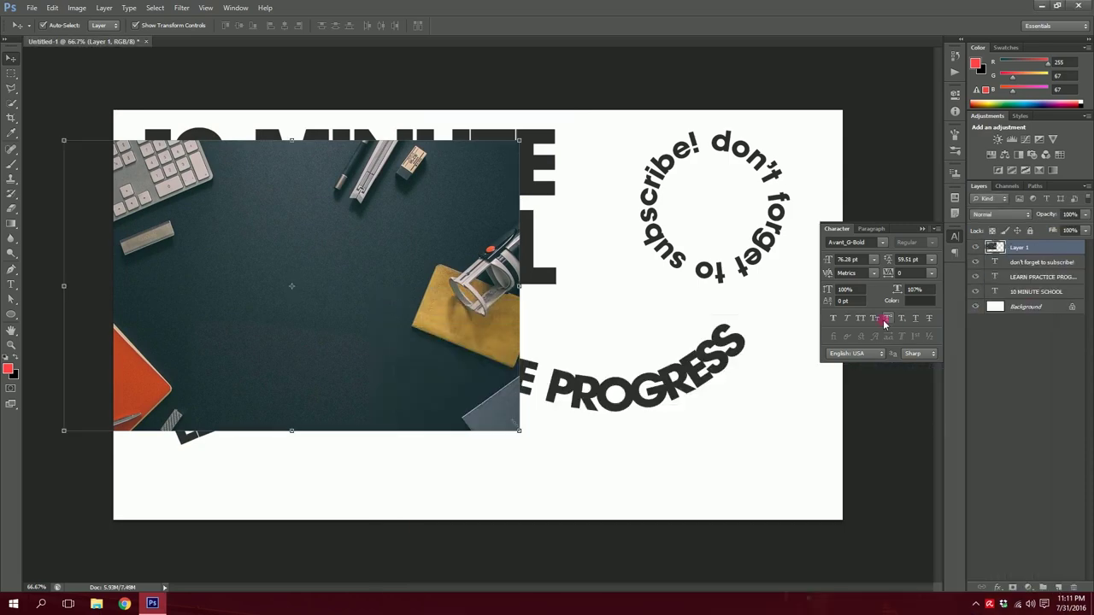
left_click(922, 229)
mouse_move(307, 279)
left_mouse_down()
mouse_move(522, 390)
mouse_move(512, 371)
mouse_move(632, 453)
left_mouse_up()
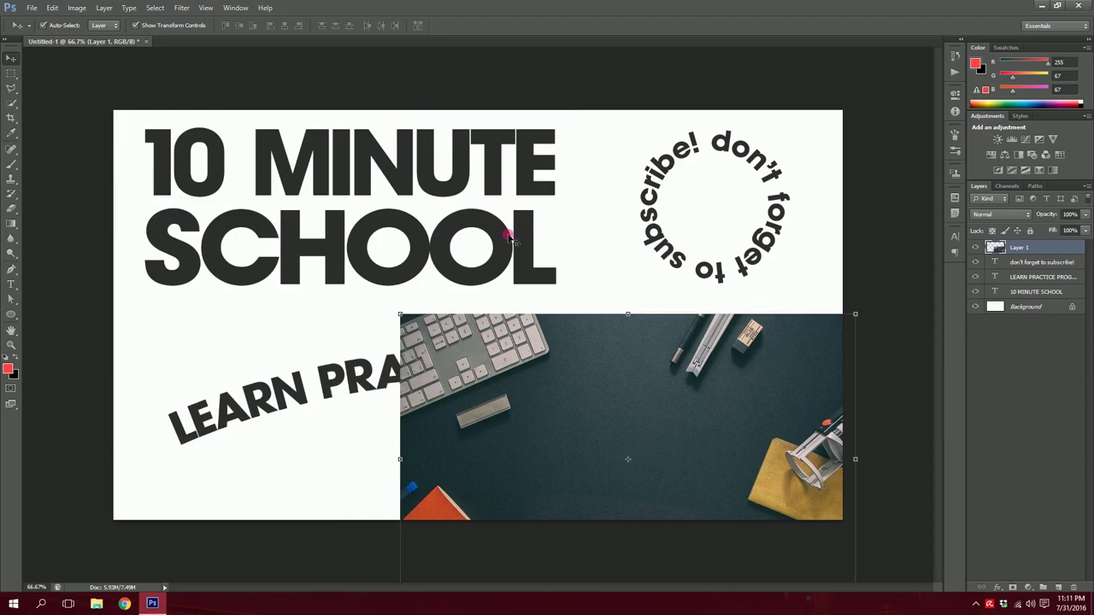
left_click(509, 240)
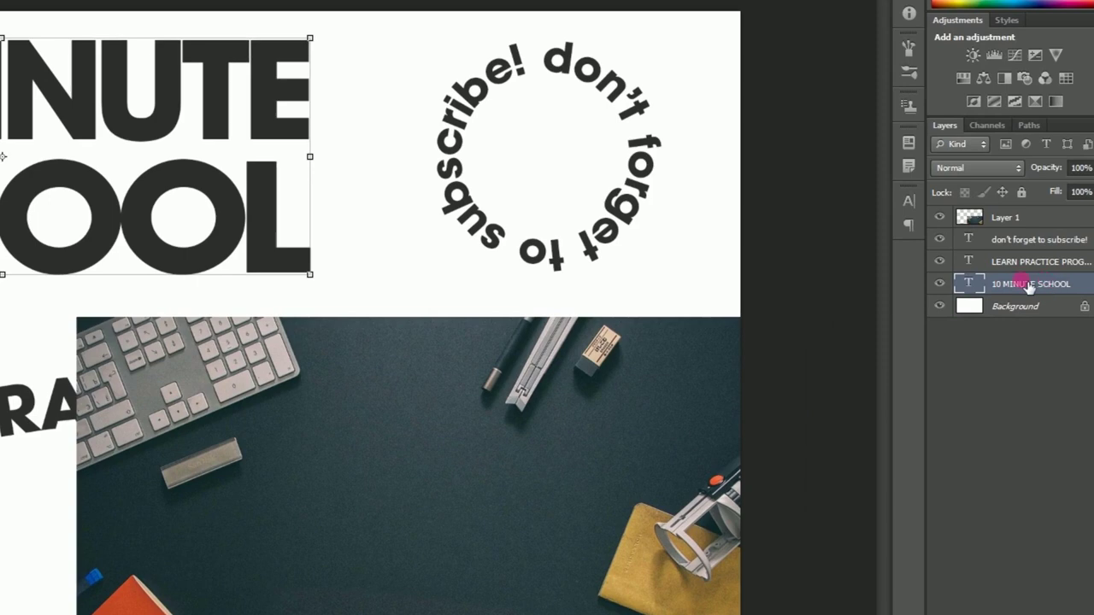
- Place Layer 1 above 10 MINUTE SCHOOL, position it over the title, and create a clipping mask
left_click(1017, 222)
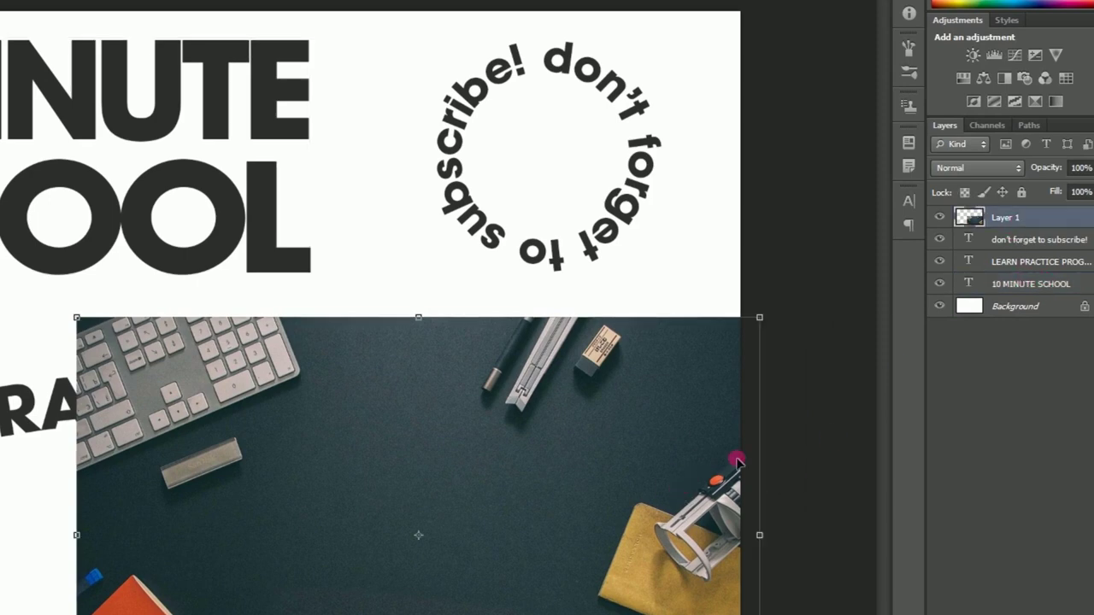
double_click(1006, 217)
left_click_drag(1015, 220, 1032, 272)
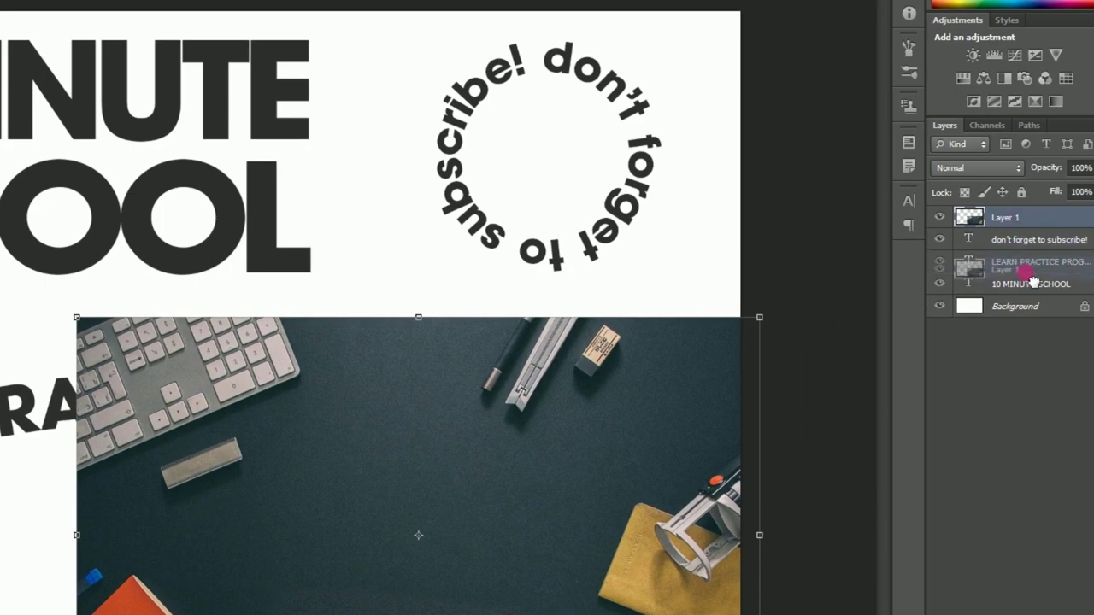
left_click_drag(781, 504, 509, 304)
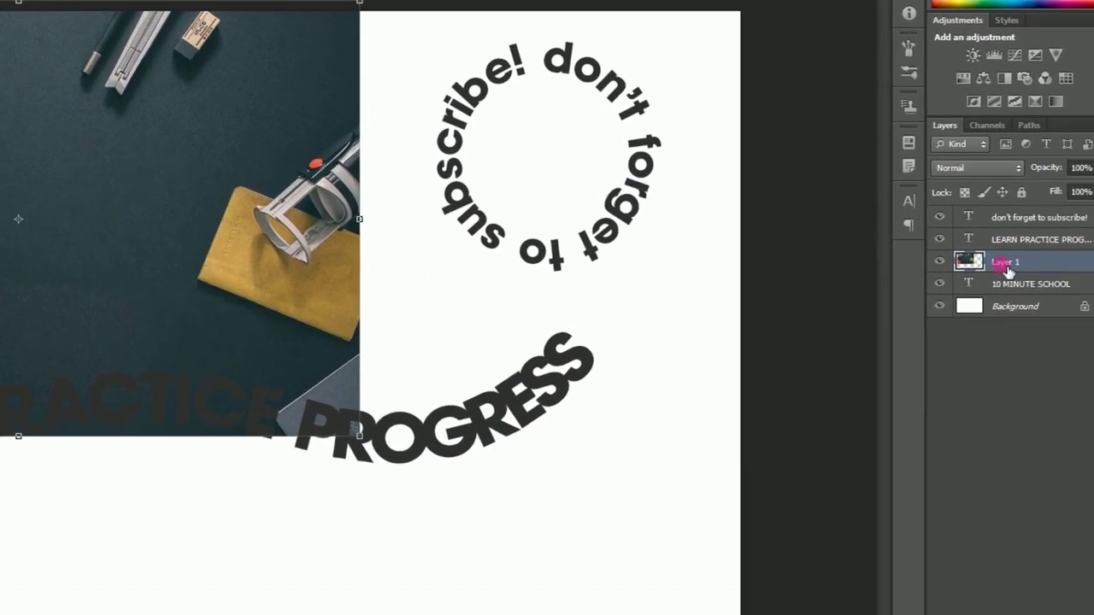
right_click(1017, 277)
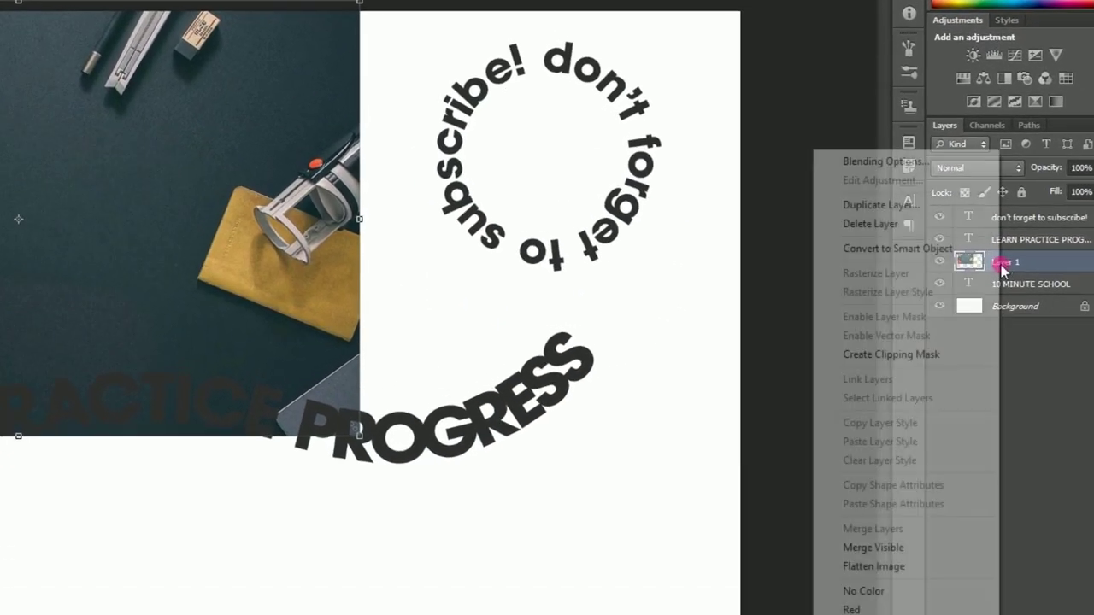
left_click(880, 355)
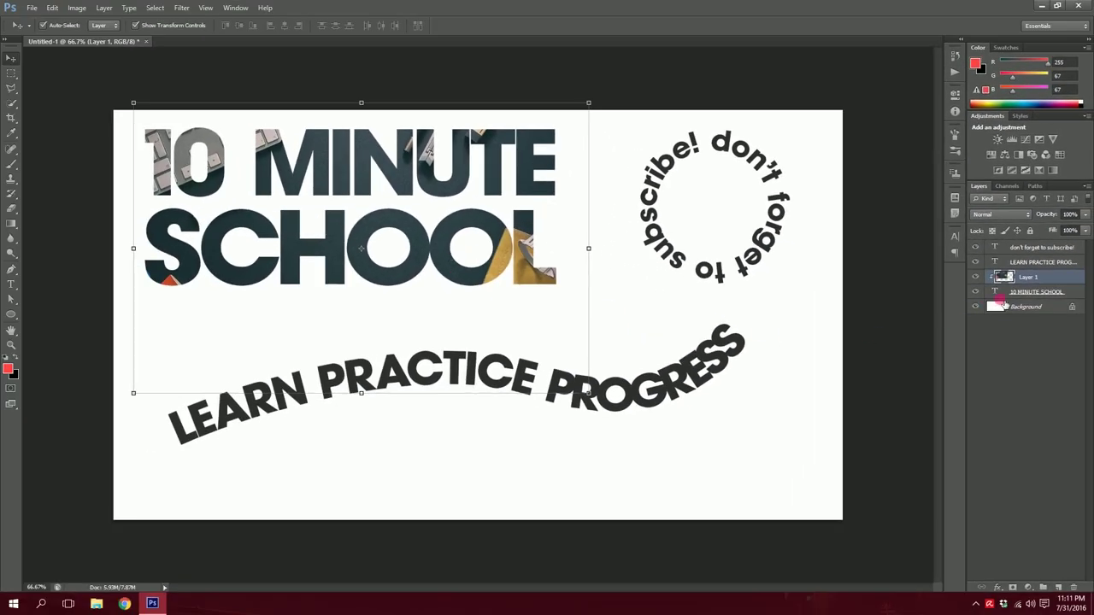
- Lower the curved tagline slightly and shift the clipped photo within the title using Free Transform
left_click_drag(262, 332, 254, 321)
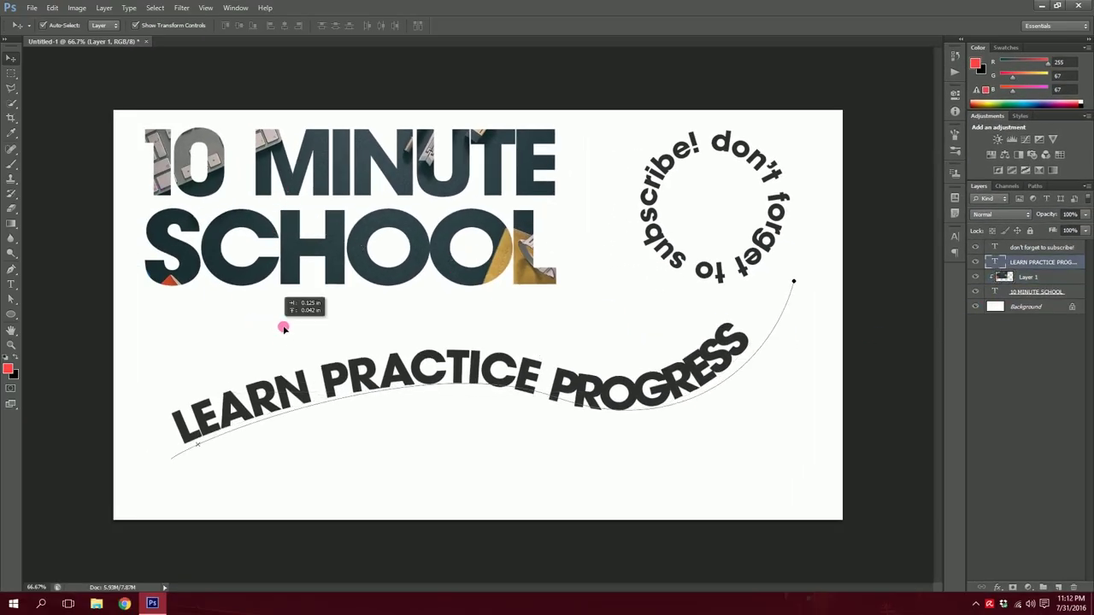
left_click(1037, 276)
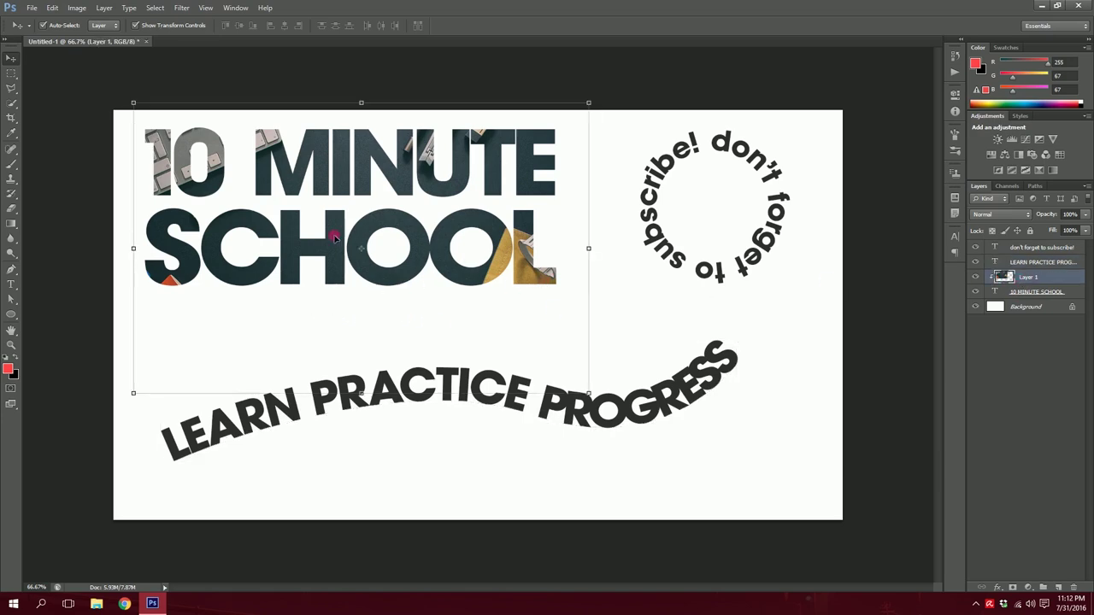
key("ctrl+t")
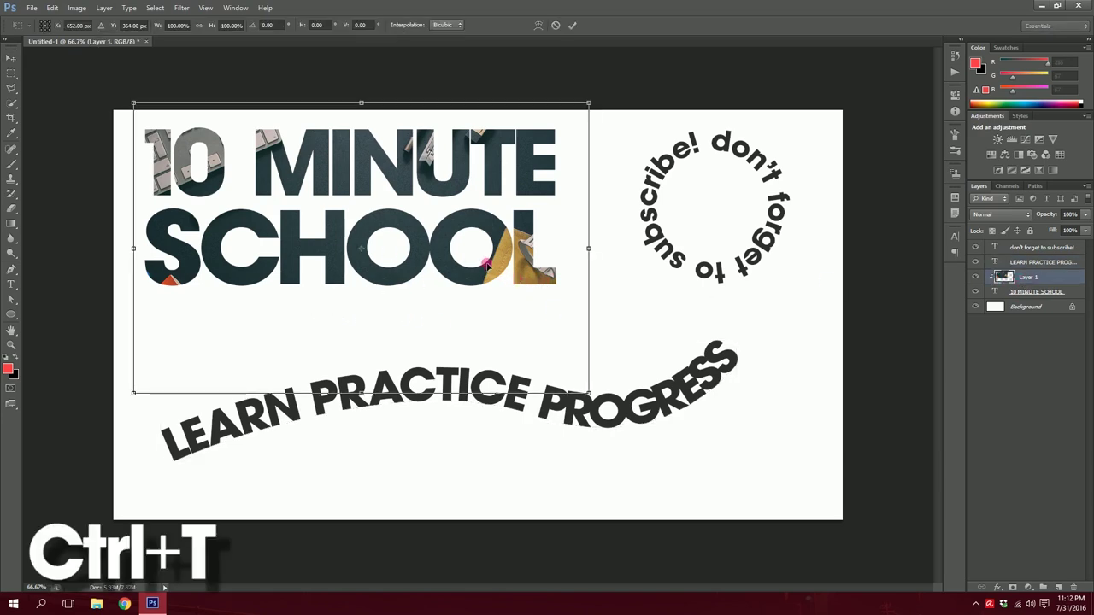
mouse_move(354, 317)
left_mouse_down()
mouse_move(270, 312)
mouse_move(309, 286)
left_mouse_up()
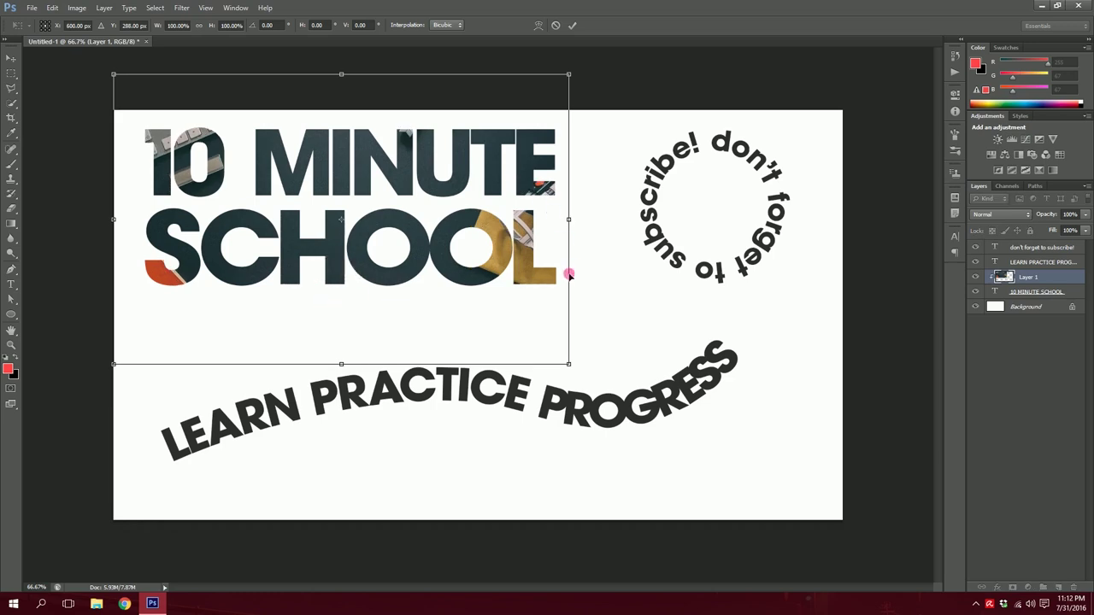
left_click_drag(452, 302, 461, 304)
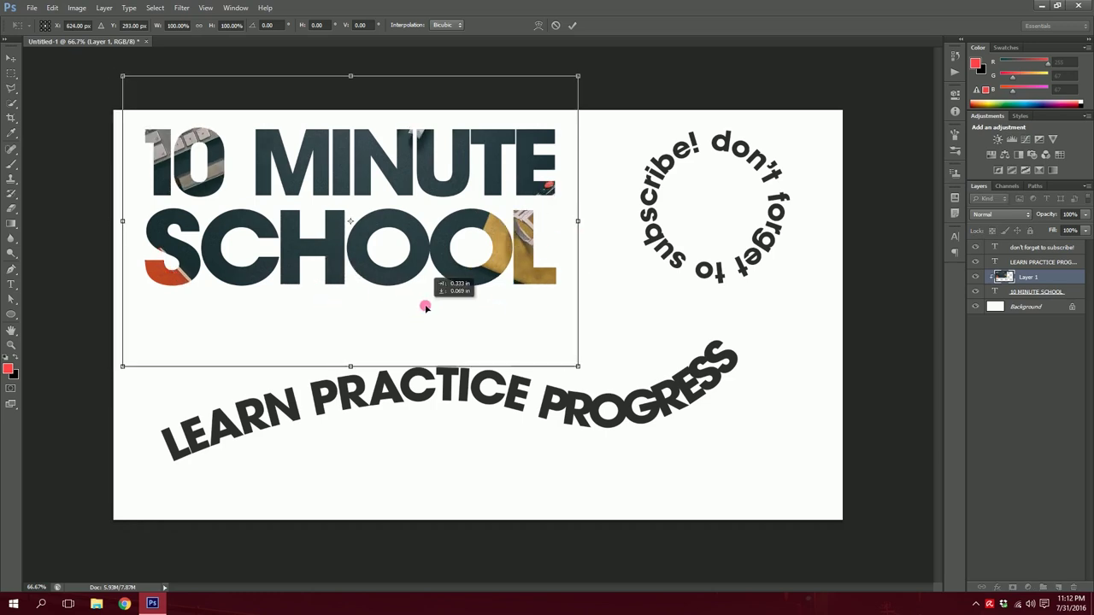
left_click(572, 25)
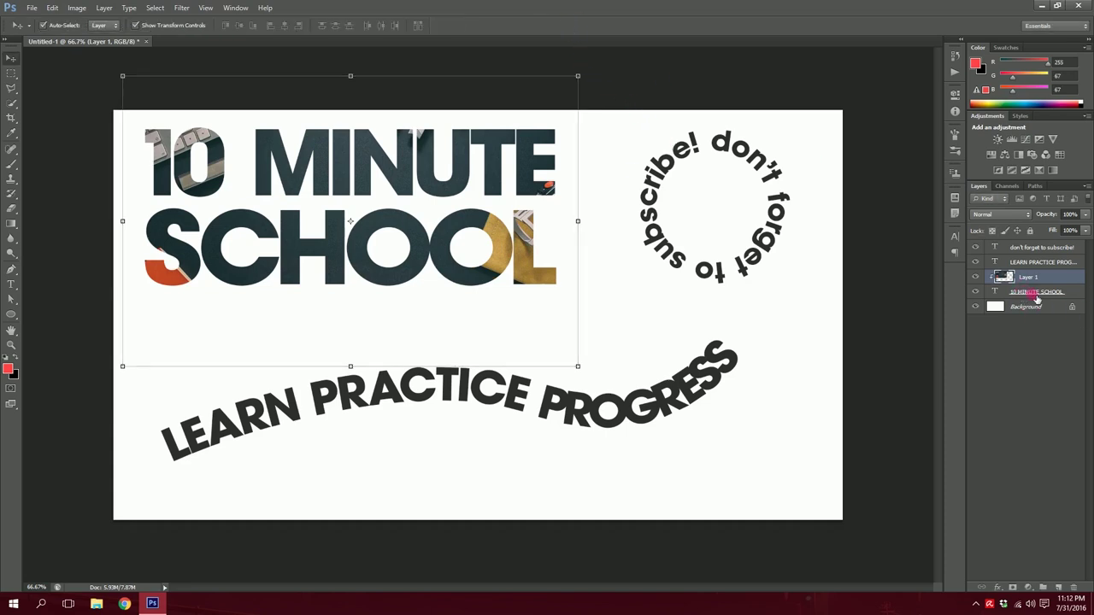
- Select the title and photo layers in turn, then deselect all layers
left_click(1036, 294)
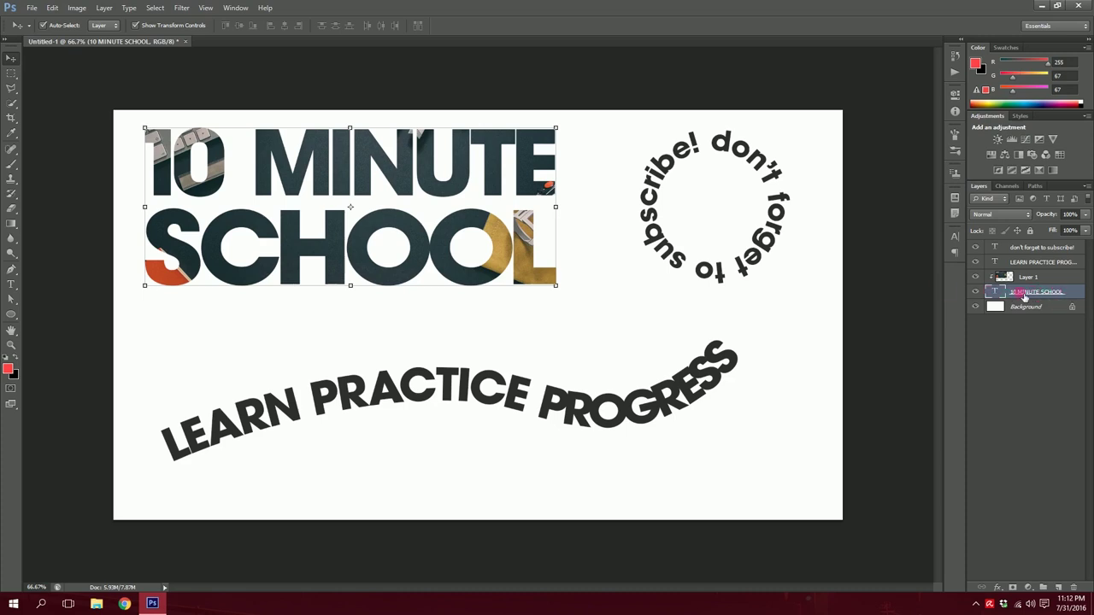
left_click(1024, 278)
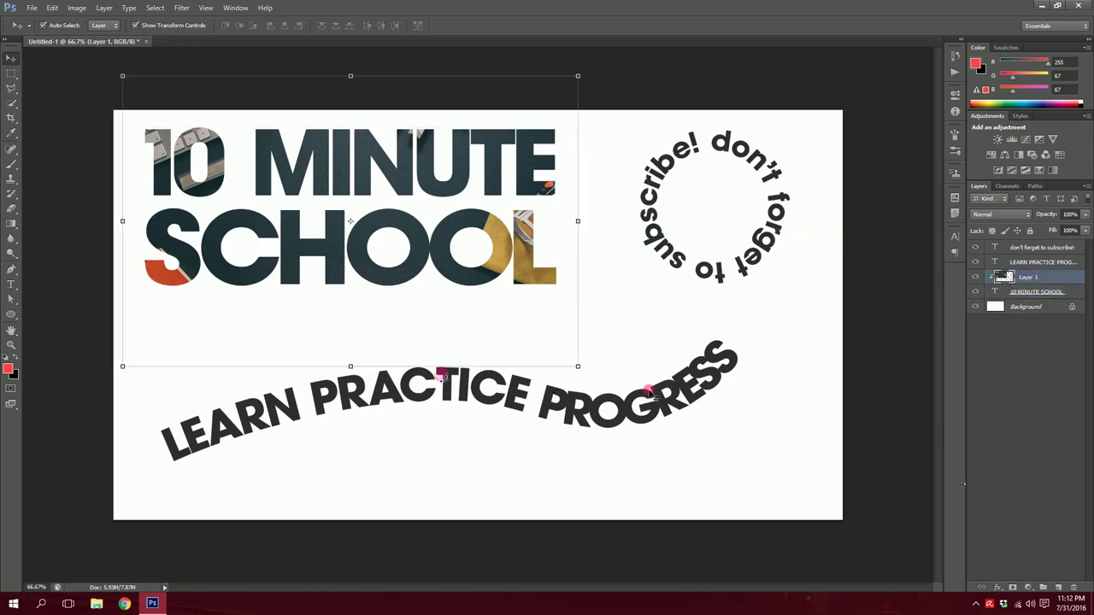
left_click(343, 493)
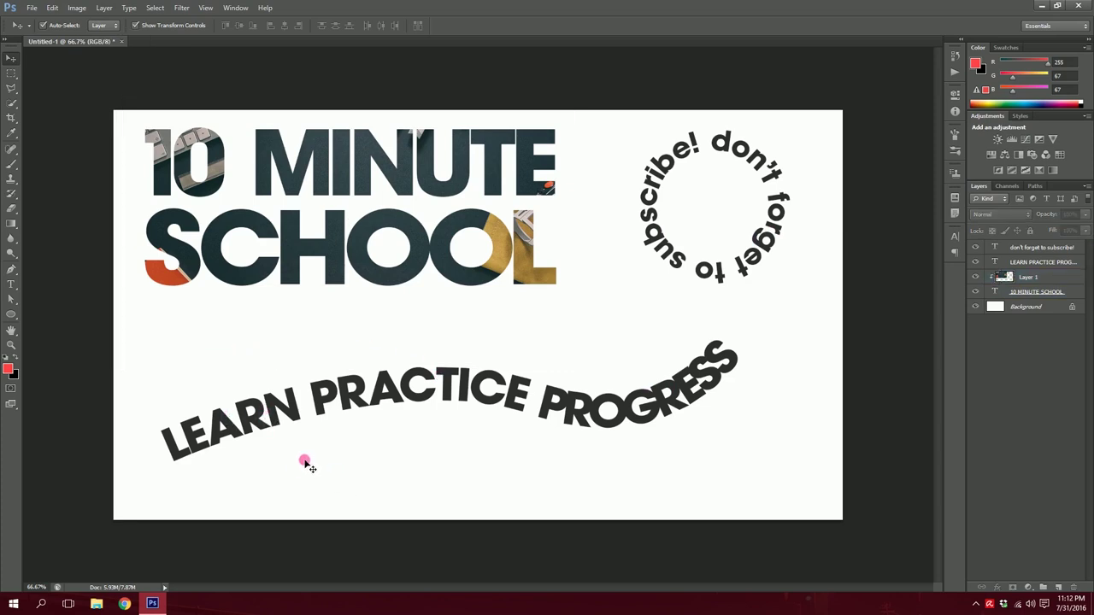